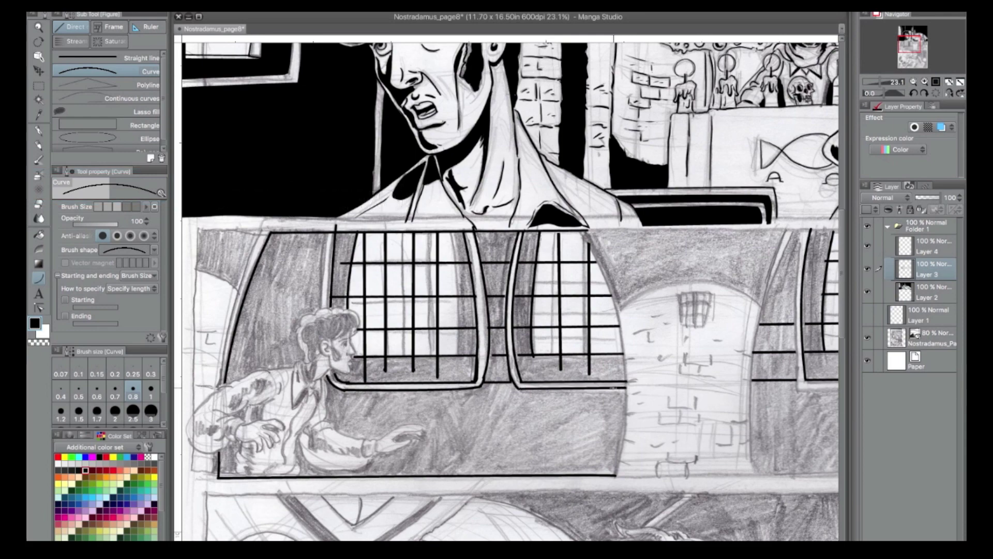
Ink the middle panel's lower border to the right of the central brick column with the Curve tool.
left_click_drag(702, 389, 366, 329)
left_click_drag(421, 414, 579, 412)
left_click(580, 412)
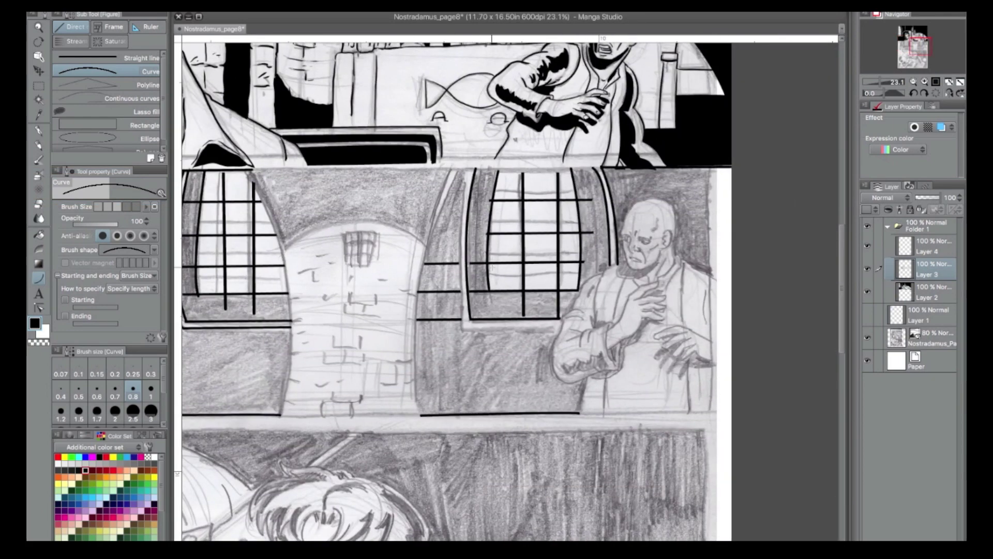
left_click_drag(285, 249, 390, 222)
left_click(357, 213)
key("ctrl+z")
Ink the arches over the central and far-left brick columns and fill the corner above the far-left arch black.
left_click_drag(285, 249, 365, 219)
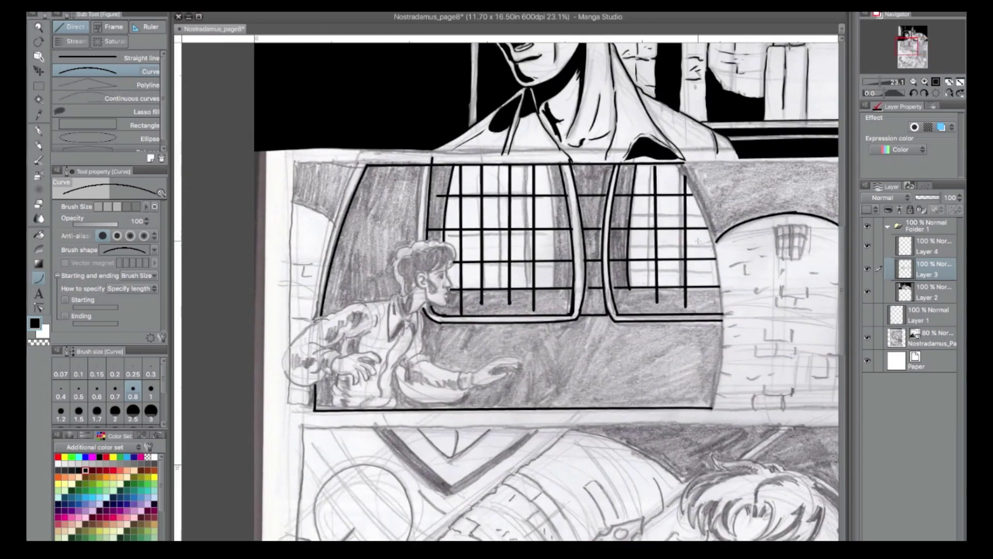
left_click_drag(257, 189, 336, 230)
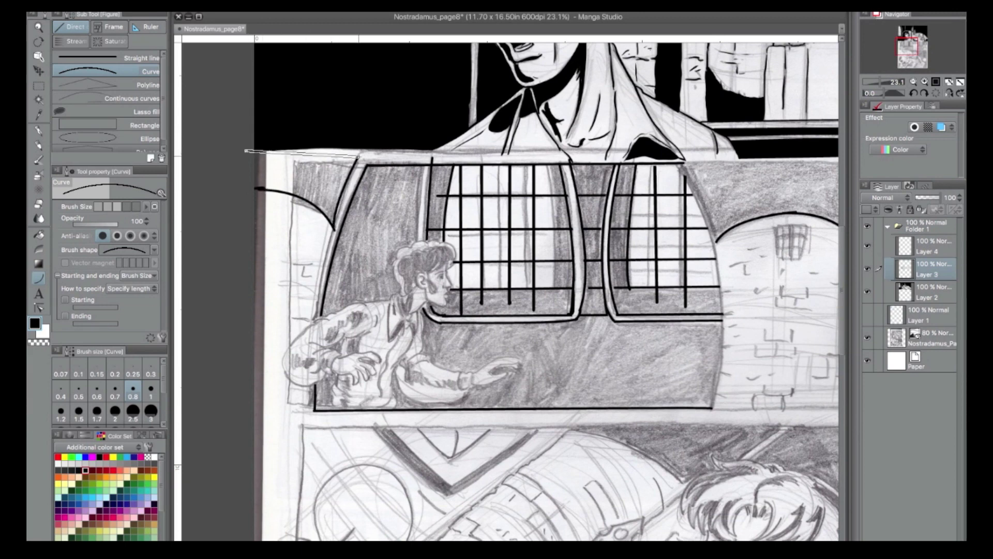
key("g")
left_click(304, 174)
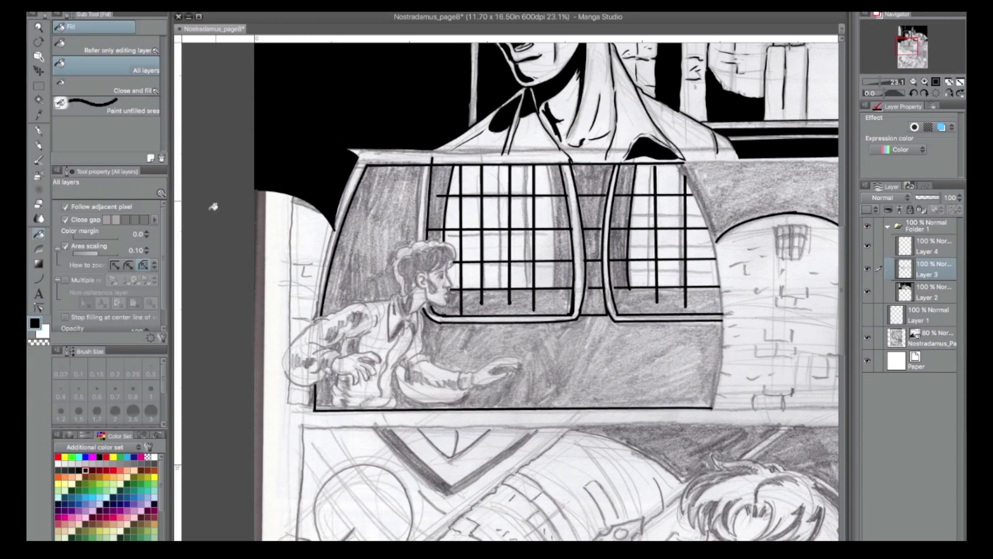
Ink the left frame edges of the first window above the crouching man with the Curve tool.
left_click(38, 130)
left_click(914, 82)
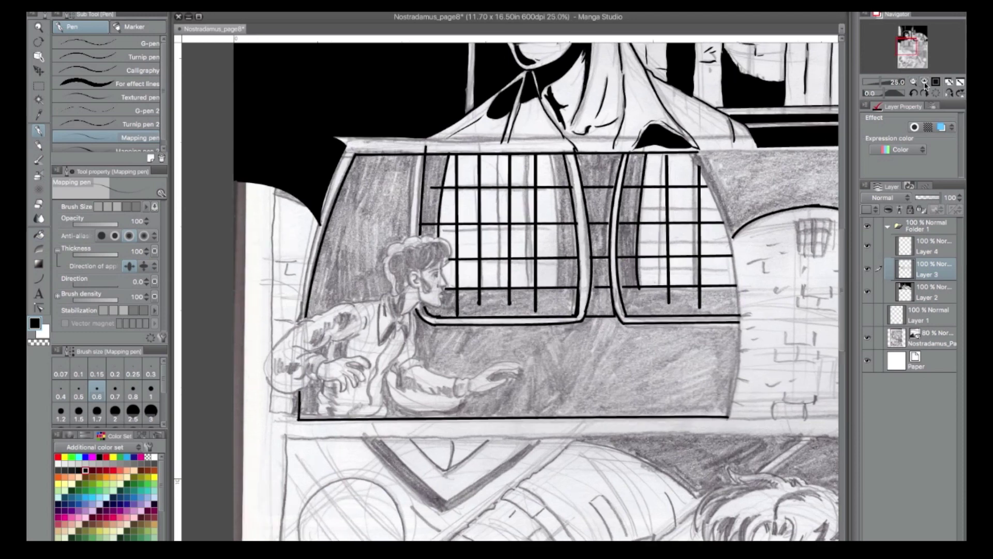
left_click(914, 82)
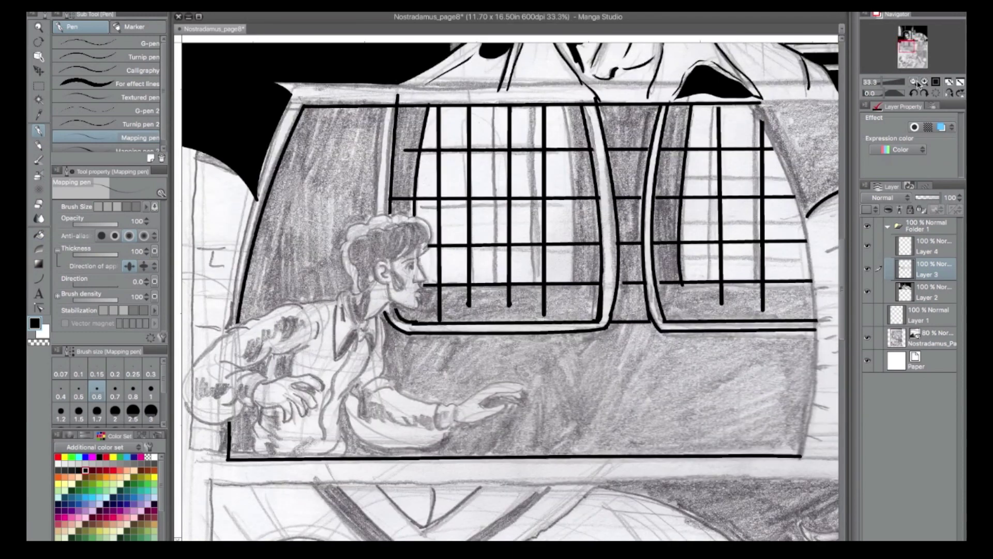
left_click(38, 278)
left_click_drag(386, 106, 376, 223)
left_click_drag(394, 108, 385, 214)
left_click(389, 172)
Outline the top and fringe of the crouching man's hair with the Mapping pen, setting the brush size to 0.8.
key("p")
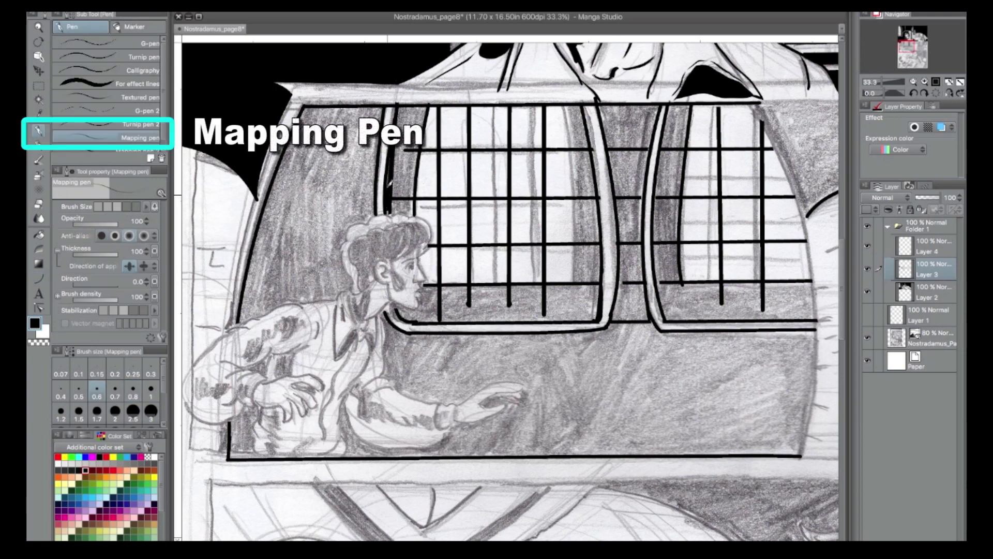
left_click_drag(347, 238, 410, 217)
left_click(119, 385)
key("ctrl+plus")
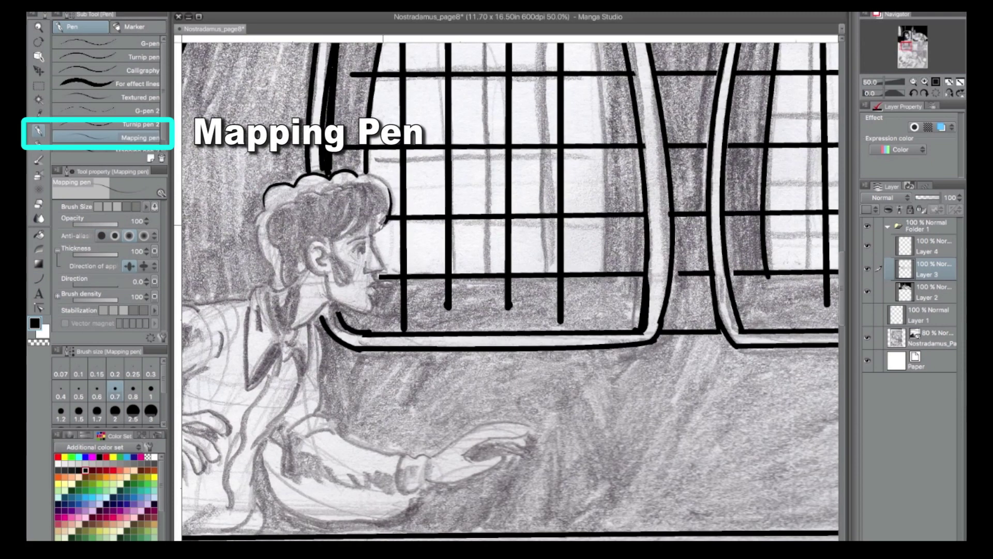
left_click(138, 387)
left_click_drag(371, 215, 345, 238)
left_click_drag(325, 188, 366, 171)
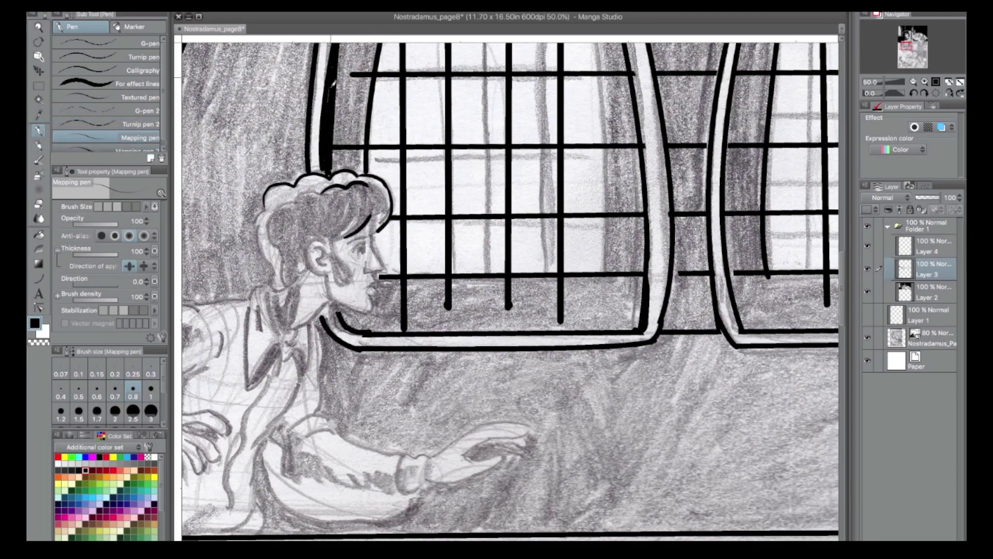
Ink the back of the man's hair down to the nape and the raised edge of his collar.
mouse_move(290, 199)
left_mouse_down()
mouse_move(260, 238)
mouse_move(288, 282)
mouse_move(278, 289)
mouse_move(302, 268)
mouse_move(265, 261)
mouse_move(279, 335)
left_mouse_up()
left_click_drag(250, 295, 255, 290)
mouse_move(258, 303)
left_mouse_down()
mouse_move(260, 328)
mouse_move(257, 303)
mouse_move(275, 303)
left_mouse_up()
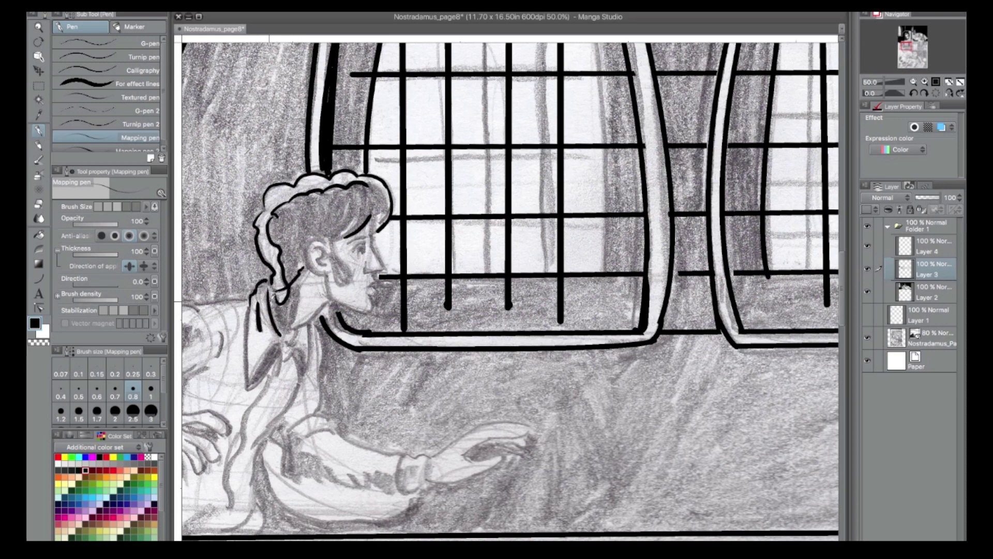
Ink the man's ear, fringe strands, eye, brow and nose.
left_click_drag(319, 269, 319, 235)
mouse_move(362, 205)
left_mouse_down()
mouse_move(331, 242)
mouse_move(349, 272)
left_mouse_up()
mouse_move(368, 239)
left_mouse_down()
mouse_move(350, 248)
mouse_move(373, 234)
left_mouse_up()
mouse_move(368, 187)
left_mouse_down()
mouse_move(384, 210)
mouse_move(375, 230)
left_mouse_up()
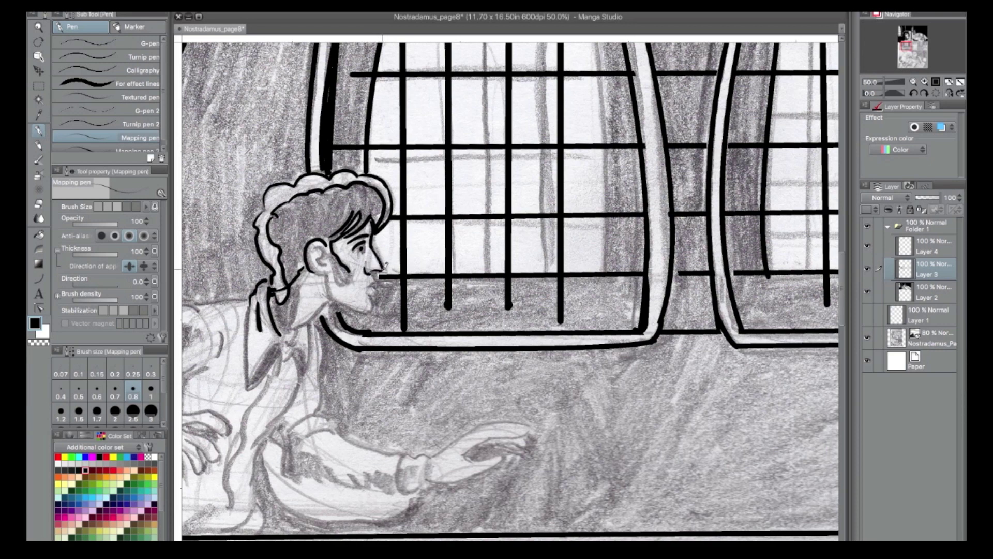
Ink the man's jaw, neck and collar point, and add the sideburn and inner ear lines.
mouse_move(327, 273)
left_mouse_down()
mouse_move(338, 298)
mouse_move(359, 306)
mouse_move(302, 322)
mouse_move(337, 298)
mouse_move(294, 322)
mouse_move(284, 363)
mouse_move(251, 380)
mouse_move(283, 340)
mouse_move(255, 383)
left_mouse_up()
left_click_drag(251, 311, 246, 386)
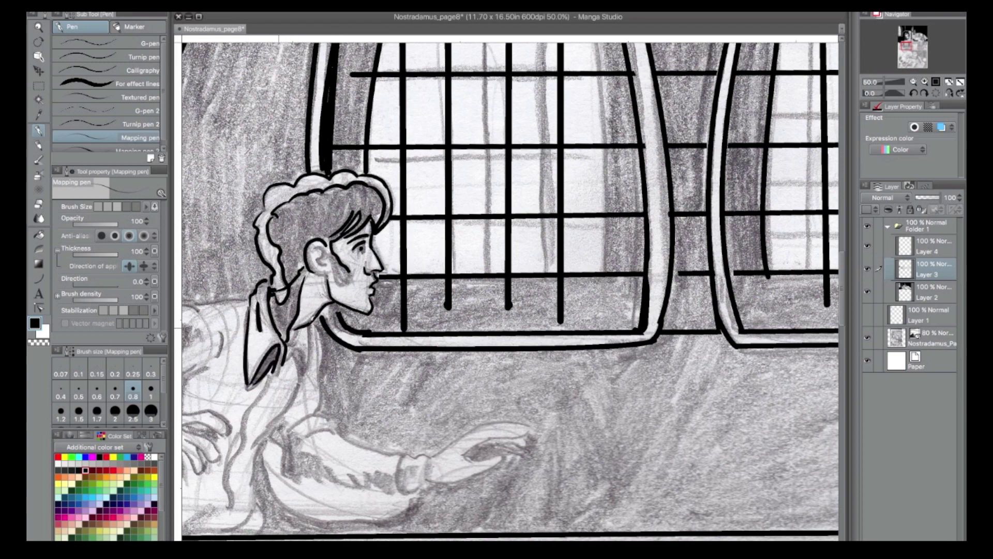
left_click_drag(337, 264, 355, 285)
left_click_drag(326, 243, 326, 271)
left_click_drag(313, 252, 318, 254)
Ink the front opening, side and waist of the man's shirt down to the panel border.
mouse_move(331, 331)
left_mouse_down()
mouse_move(350, 203)
mouse_move(407, 183)
mouse_move(390, 265)
left_mouse_up()
mouse_move(362, 212)
left_mouse_down()
mouse_move(383, 212)
mouse_move(342, 252)
mouse_move(313, 308)
mouse_move(300, 371)
left_mouse_up()
left_click_drag(330, 310, 334, 382)
left_click_drag(327, 367, 318, 377)
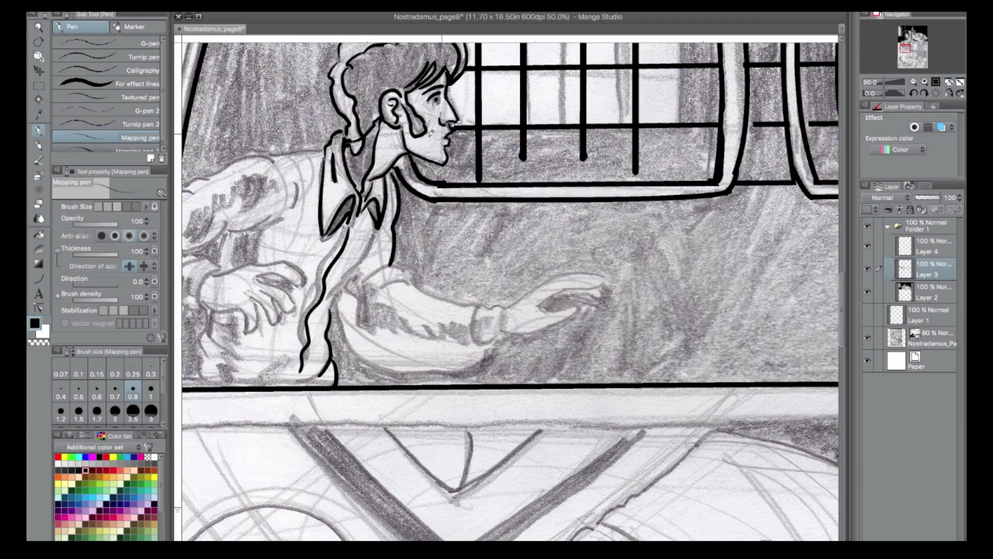
Fill the man's hair, sideburn, neck shadow and collar undersides black, along with the window area beside his face.
key("g")
left_click(368, 103)
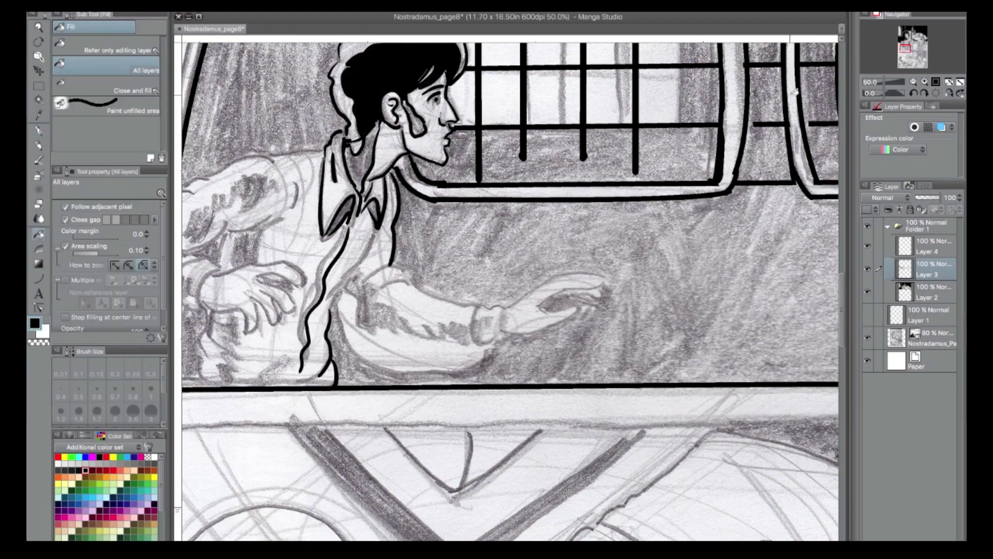
left_click(41, 133)
left_click(39, 234)
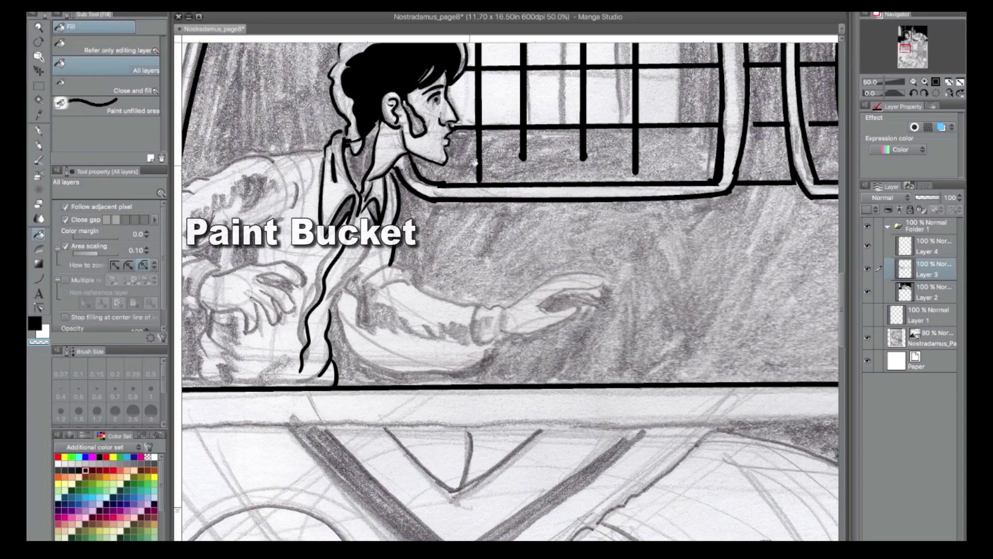
left_click(477, 166)
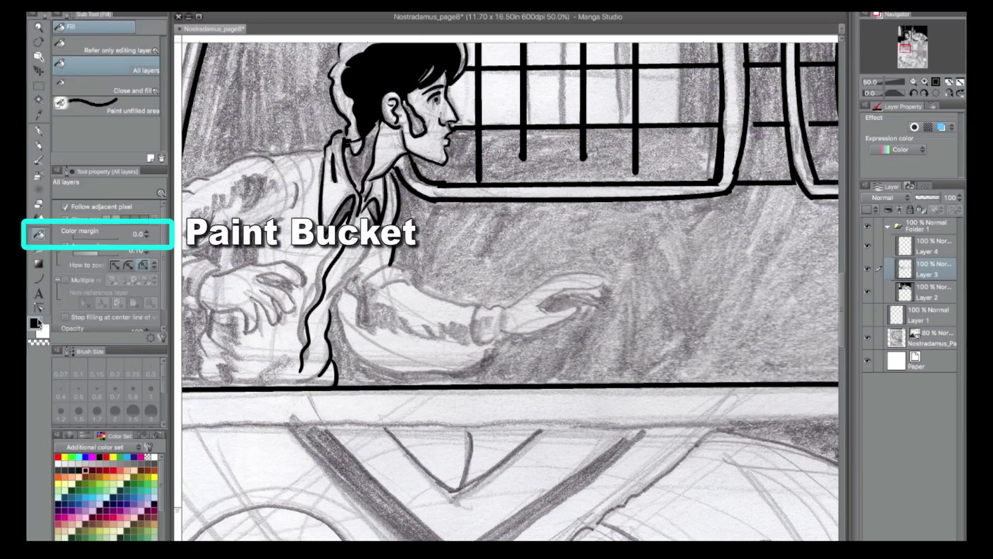
left_click(419, 122)
left_click(372, 151)
left_click(349, 208)
left_click(382, 204)
Fill the shaded strip along the left side of the first window black.
left_click_drag(503, 158, 418, 424)
left_click(345, 269)
left_click(345, 269)
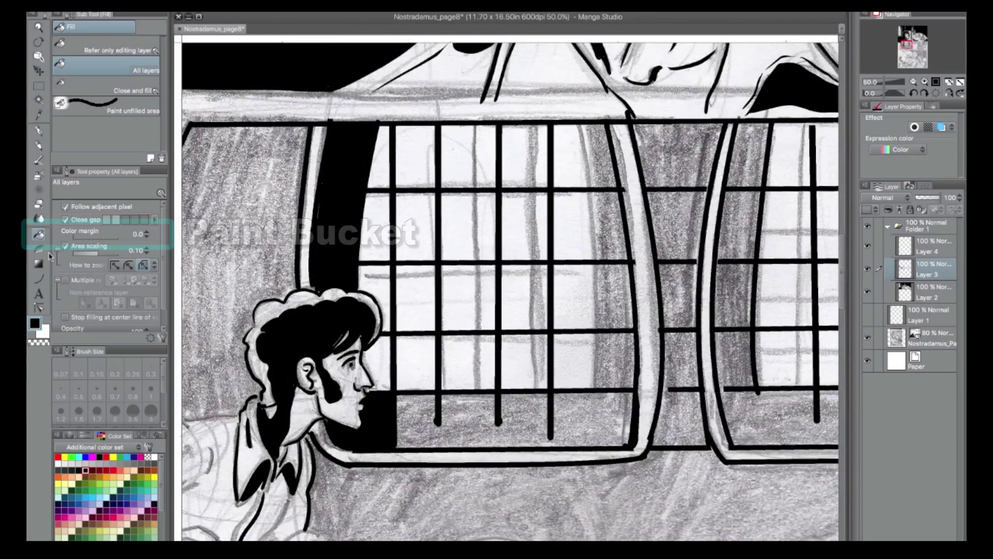
Ink the curved shadow edge along the right side of the first window with the Curve tool.
left_click(39, 278)
left_click_drag(573, 121, 589, 392)
left_click(617, 315)
Show the blue sketch on Layer 1 and switch to the Mapping pen.
left_click(913, 82)
left_click(913, 83)
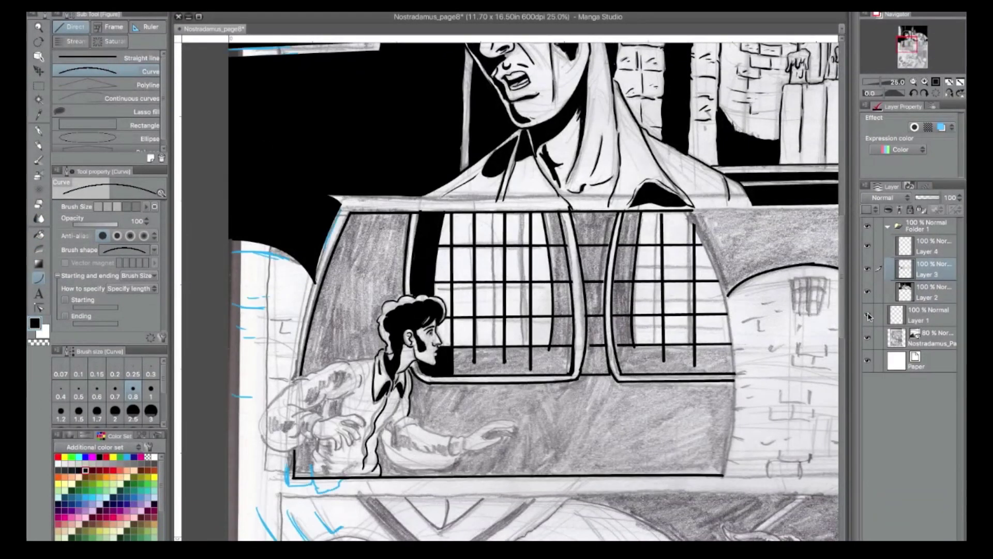
key("p")
left_click_drag(254, 327, 235, 330)
left_click_drag(261, 336, 242, 339)
mouse_move(269, 319)
left_mouse_down()
mouse_move(286, 320)
mouse_move(252, 329)
left_mouse_up()
key("super+z")
key("super+z")
key("super+z")
Ink brick joints on the far-left wall and the jagged left edge of the central brick column.
mouse_move(239, 339)
left_mouse_down()
mouse_move(271, 340)
mouse_move(296, 322)
left_mouse_up()
left_click_drag(282, 329, 298, 331)
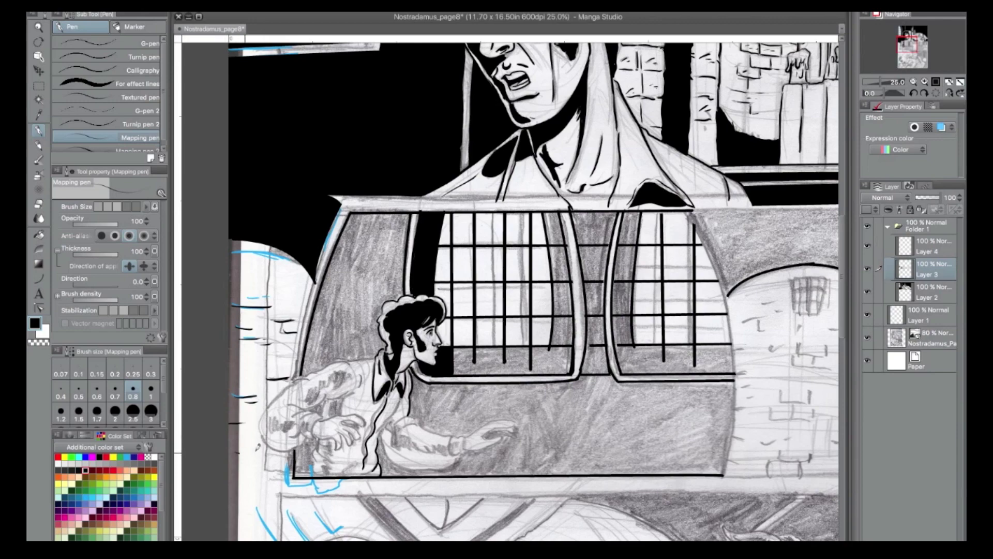
left_click_drag(731, 322, 746, 373)
mouse_move(733, 374)
left_mouse_down()
mouse_move(748, 403)
mouse_move(736, 408)
mouse_move(731, 437)
left_mouse_up()
left_click_drag(732, 438, 745, 441)
Ink brick joints inside the central column and finish its left edge down to the panel border.
mouse_move(695, 420)
left_mouse_down()
mouse_move(476, 290)
mouse_move(460, 296)
left_mouse_up()
left_click_drag(494, 326, 510, 339)
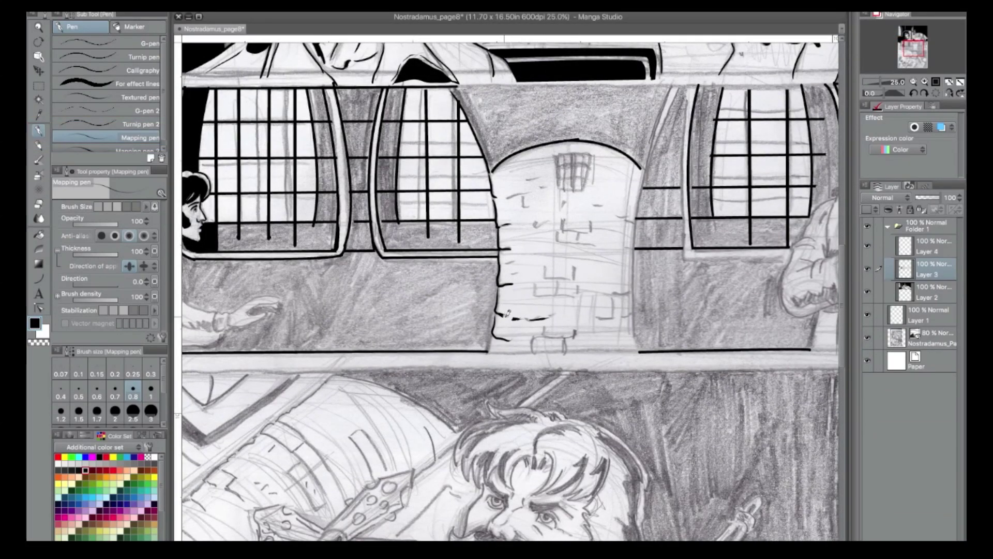
key("ctrl+z")
mouse_move(499, 314)
left_mouse_down()
mouse_move(559, 294)
mouse_move(576, 269)
left_mouse_up()
left_click_drag(558, 231, 579, 233)
left_click_drag(494, 334, 488, 352)
Outline the sleeve and cuff of the man's outstretched arm with the Mapping pen.
left_click(924, 83)
mouse_move(362, 290)
left_mouse_down()
mouse_move(462, 266)
mouse_move(752, 258)
left_mouse_up()
left_click(924, 83)
left_click_drag(406, 213, 361, 274)
left_click_drag(370, 265, 359, 293)
mouse_move(383, 255)
left_mouse_down()
mouse_move(415, 244)
mouse_move(507, 289)
mouse_move(536, 285)
mouse_move(519, 301)
mouse_move(504, 297)
mouse_move(530, 317)
left_mouse_up()
mouse_move(510, 311)
left_mouse_down()
mouse_move(533, 290)
mouse_move(528, 317)
mouse_move(474, 358)
left_mouse_up()
mouse_move(364, 287)
left_mouse_down()
mouse_move(403, 347)
mouse_move(466, 358)
left_mouse_up()
Ink the jagged fold shadow edges inside the sleeve of the outstretched arm.
mouse_move(370, 258)
left_mouse_down()
mouse_move(414, 311)
mouse_move(443, 322)
left_mouse_up()
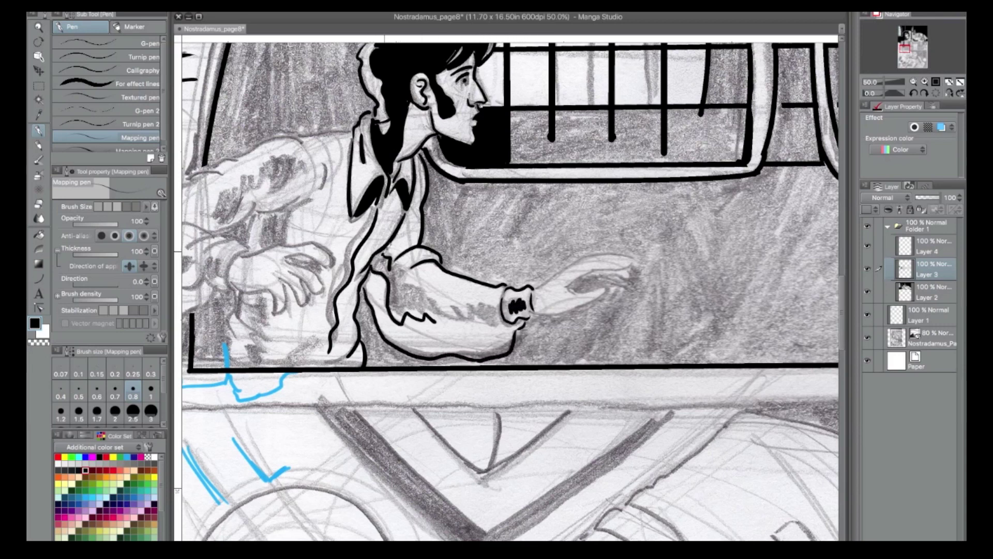
mouse_move(392, 260)
left_mouse_down()
mouse_move(439, 304)
mouse_move(486, 311)
mouse_move(500, 300)
left_mouse_up()
mouse_move(435, 323)
left_mouse_down()
mouse_move(457, 340)
mouse_move(516, 322)
left_mouse_up()
Ink the outline and fingers of the man's outstretched hand.
left_click_drag(535, 289, 564, 272)
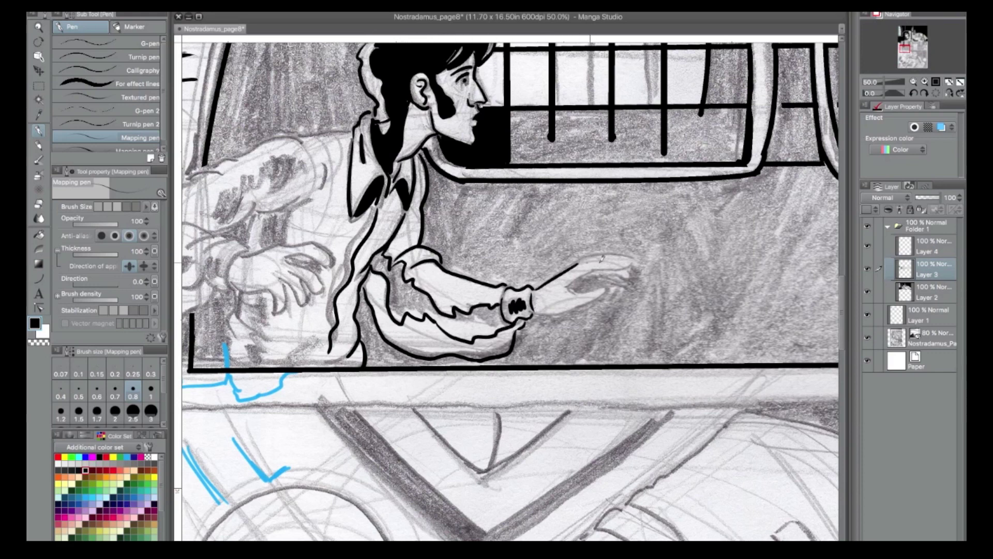
mouse_move(588, 258)
left_mouse_down()
mouse_move(637, 254)
mouse_move(569, 289)
mouse_move(639, 264)
left_mouse_up()
left_click_drag(571, 288, 614, 283)
mouse_move(538, 310)
left_mouse_down()
mouse_move(569, 311)
mouse_move(609, 290)
mouse_move(591, 277)
left_mouse_up()
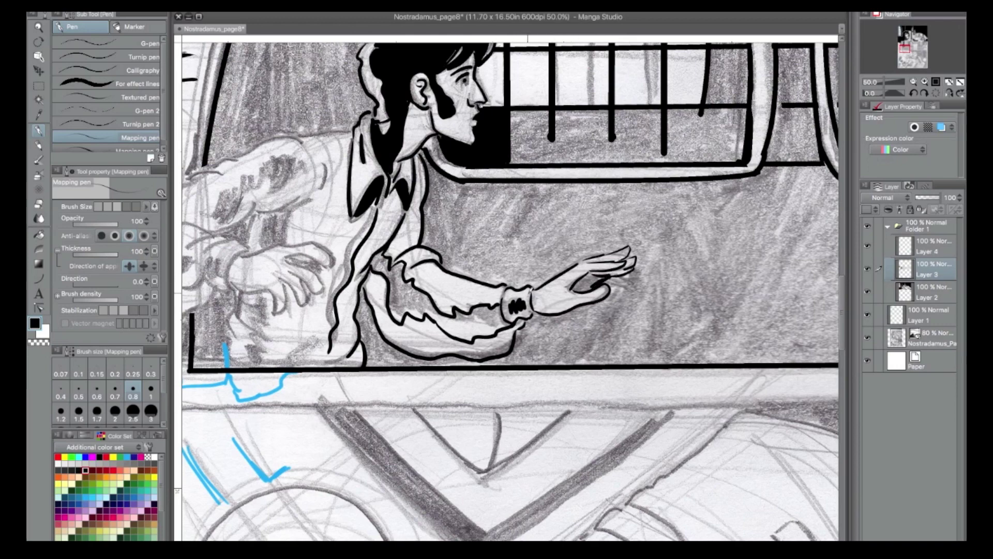
Ink the line of the man's shoulder and upper back up to his collar.
left_click_drag(422, 150, 506, 339)
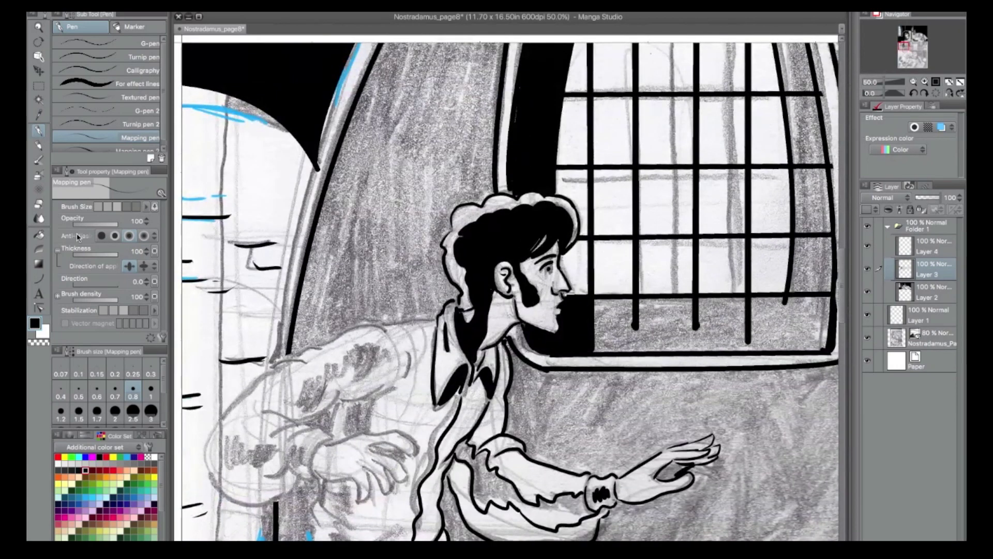
mouse_move(277, 360)
left_mouse_down()
mouse_move(334, 340)
mouse_move(286, 358)
mouse_move(327, 347)
mouse_move(303, 372)
mouse_move(440, 316)
left_mouse_up()
key("ctrl+z")
key("ctrl+z")
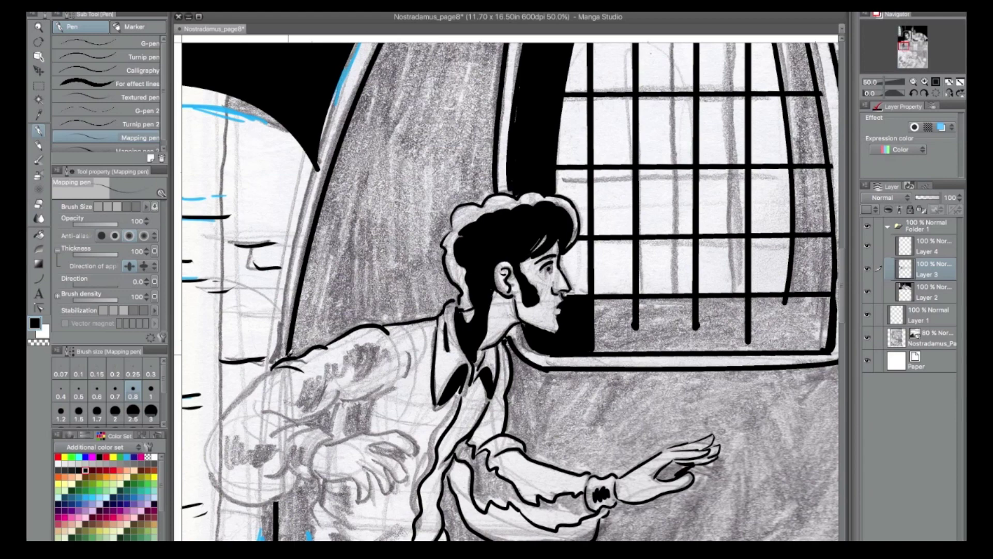
Undo the stray wall fill and fill the fold shadow on the outstretched sleeve black.
left_click(39, 235)
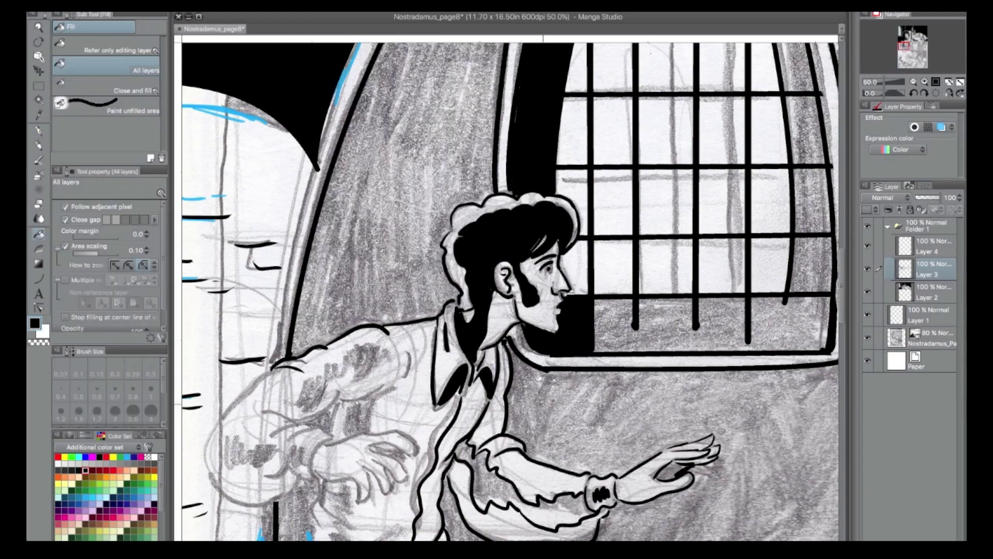
left_click(538, 385)
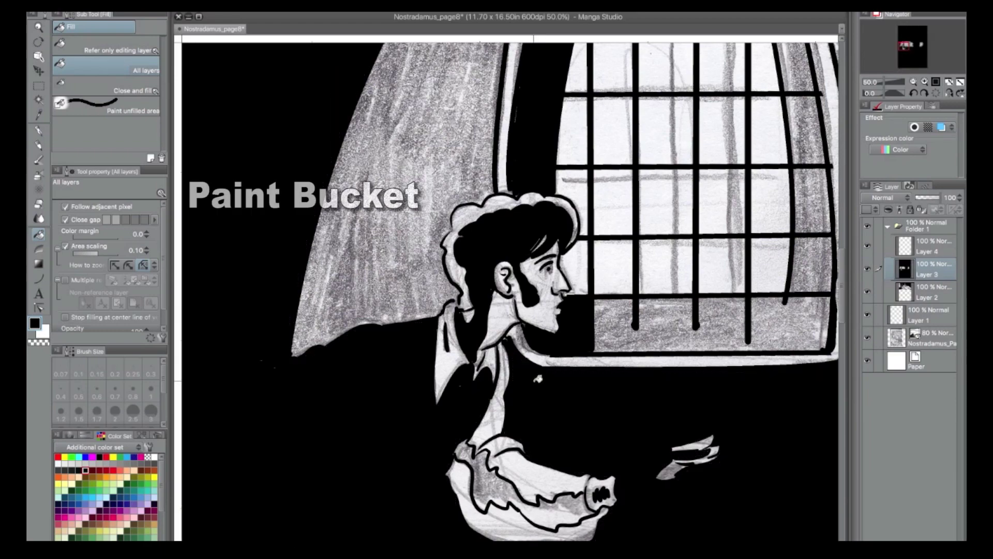
key("super+z")
left_click(489, 486)
Fill the wall behind the man, the first window's shaded areas and the wall between the windows black.
key("p")
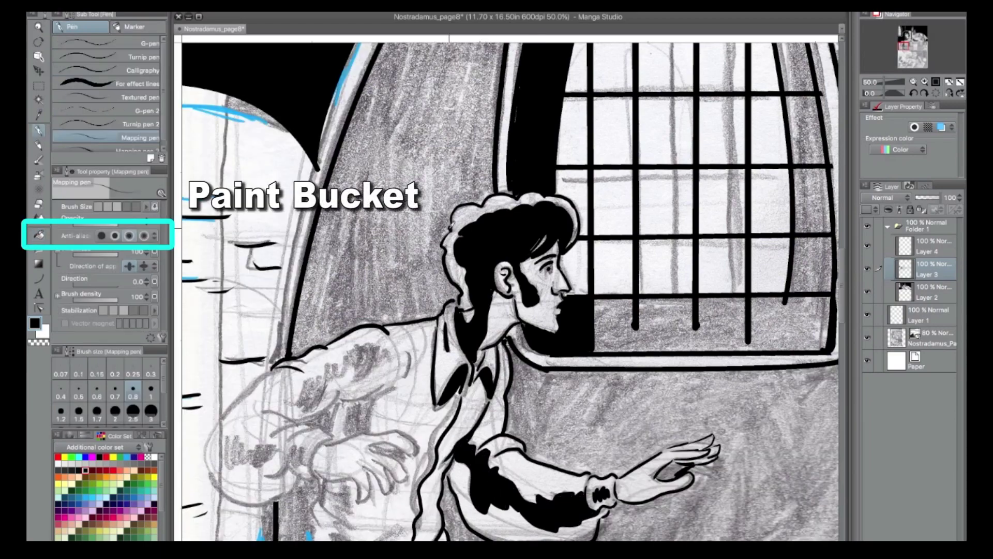
left_click(40, 235)
left_click(443, 221)
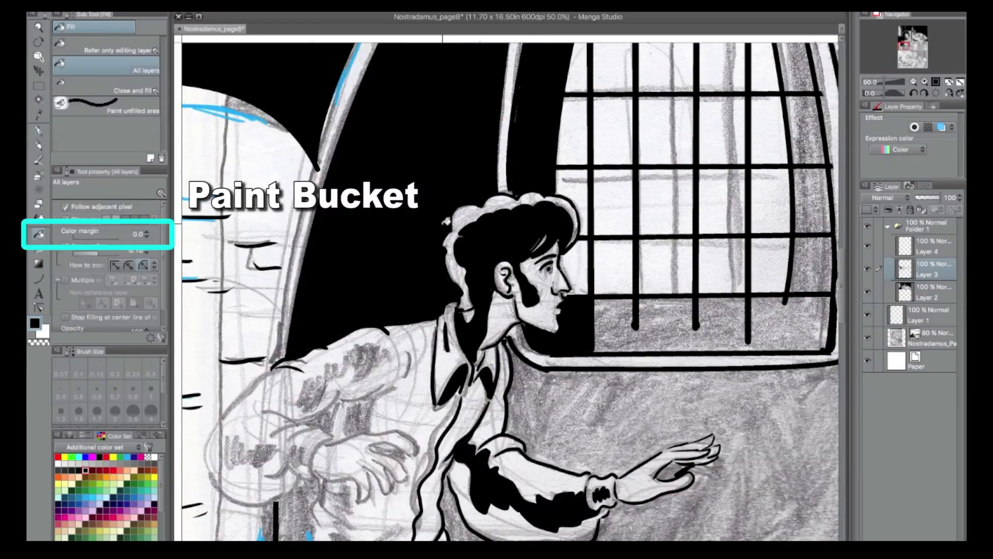
left_click_drag(566, 188, 370, 221)
left_click(512, 360)
mouse_move(604, 297)
left_mouse_down()
mouse_move(609, 131)
mouse_move(599, 101)
left_mouse_up()
mouse_move(673, 101)
left_mouse_down()
mouse_move(680, 197)
mouse_move(672, 304)
left_mouse_up()
Set the drawing color back to black and fill the lower wall around the outstretched hand.
key("p")
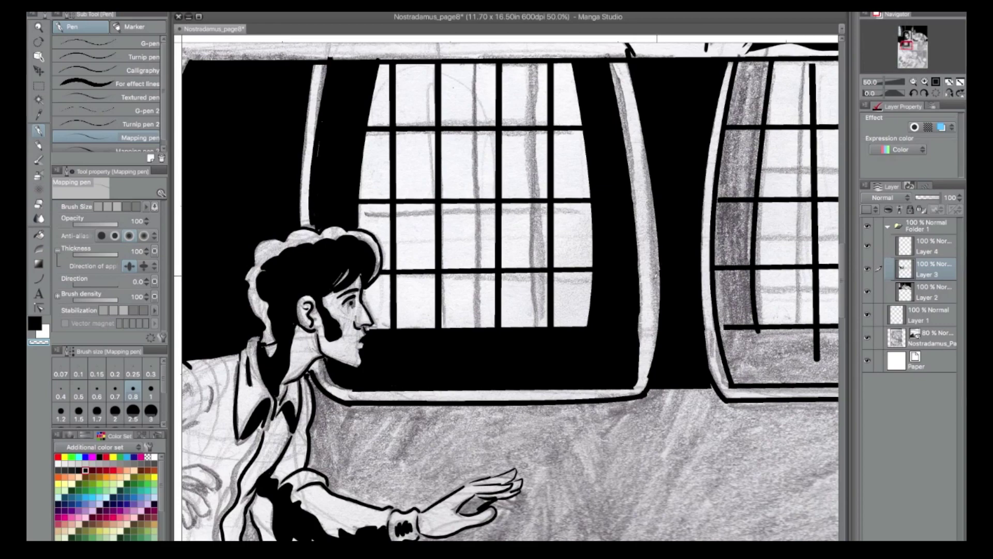
left_click(40, 322)
left_click_drag(509, 387, 449, 189)
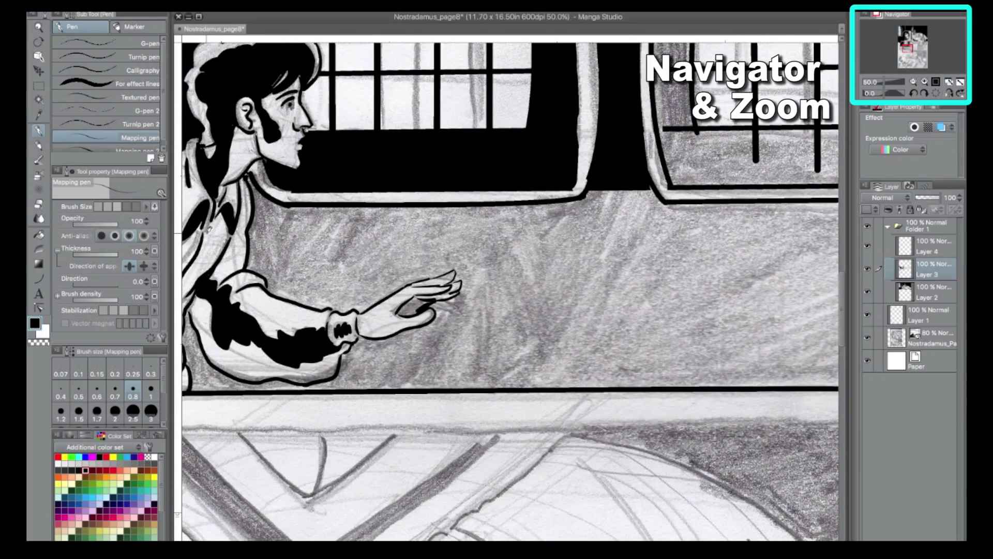
left_click_drag(828, 270, 524, 311)
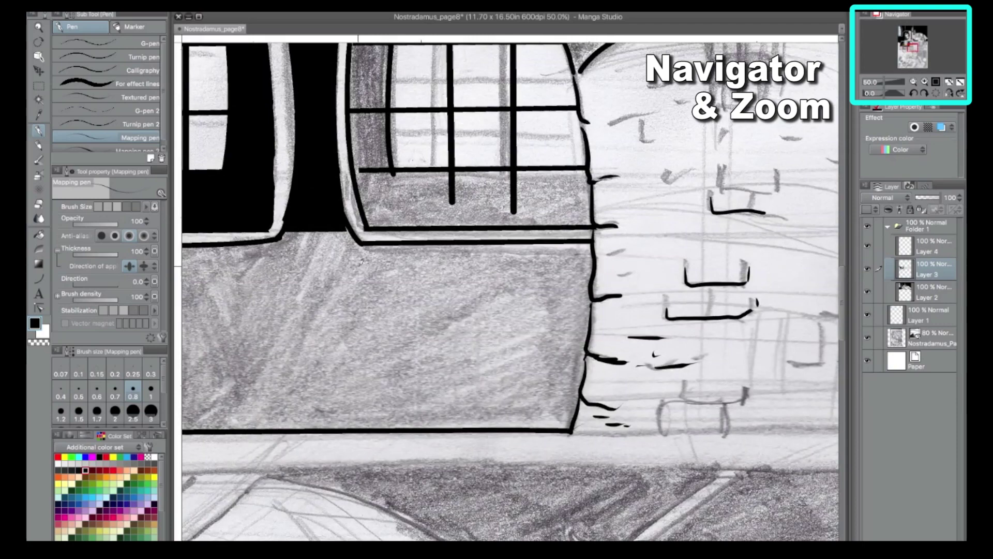
left_click(40, 235)
left_click(331, 253)
Fill the shaded areas along the left side and bottom of the second window black.
left_click(914, 82)
left_click(913, 82)
left_click(476, 250)
left_click(442, 190)
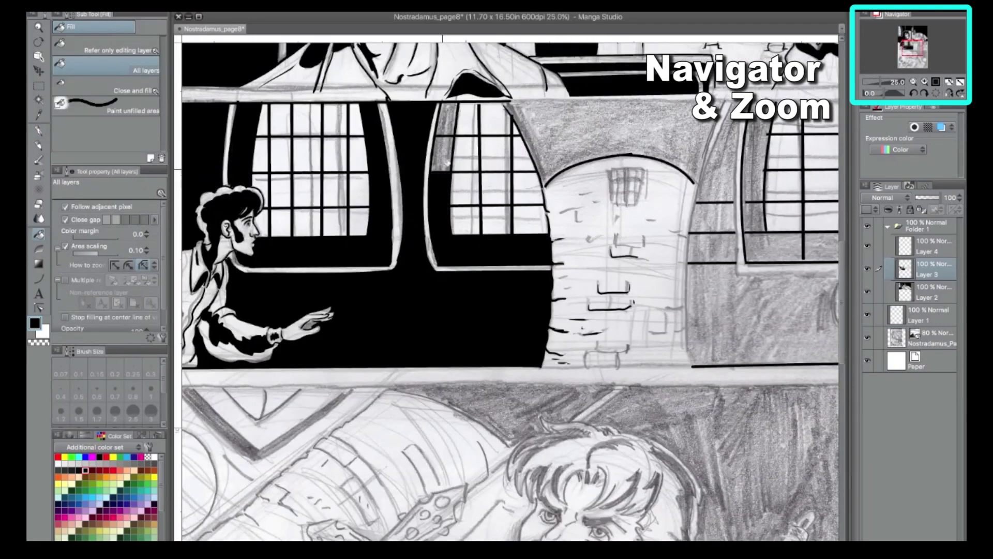
left_click(446, 163)
View the whole page to check the inked panels against the remaining pencils.
left_click(39, 132)
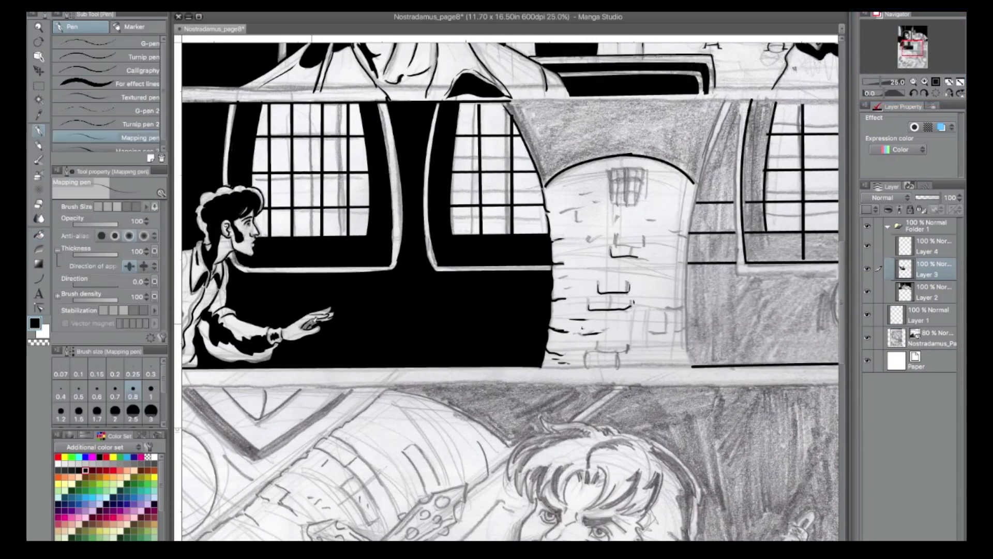
key("g")
left_click_drag(279, 310, 573, 293)
left_click(914, 82)
left_click(914, 82)
left_click(913, 81)
left_click(913, 82)
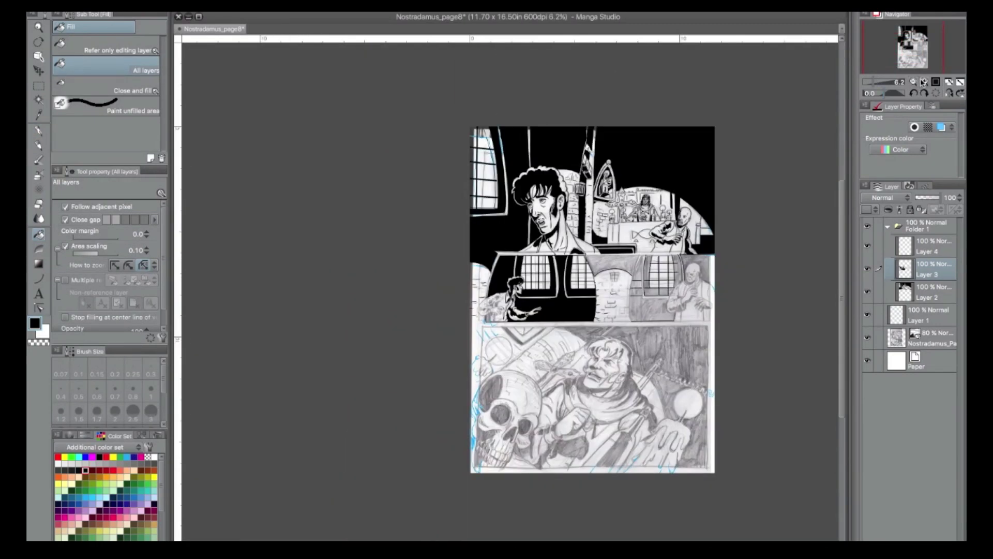
Ink the shoulder shadow outline, shirt folds, cuff and upper hand contour of the crouching man's bent arm with the Mapping pen.
left_click(924, 82)
left_click(925, 81)
left_click(924, 81)
left_click(924, 81)
left_click(924, 82)
left_click(924, 82)
left_click(39, 132)
mouse_move(344, 263)
left_mouse_down()
mouse_move(368, 236)
mouse_move(401, 251)
mouse_move(420, 283)
left_mouse_up()
left_click_drag(344, 313, 398, 290)
left_click_drag(370, 310, 399, 305)
mouse_move(324, 372)
left_mouse_down()
mouse_move(416, 348)
mouse_move(446, 376)
left_mouse_up()
mouse_move(383, 371)
left_mouse_down()
mouse_move(408, 362)
mouse_move(437, 384)
mouse_move(445, 376)
left_mouse_up()
mouse_move(344, 320)
left_mouse_down()
mouse_move(334, 366)
mouse_move(287, 395)
left_mouse_up()
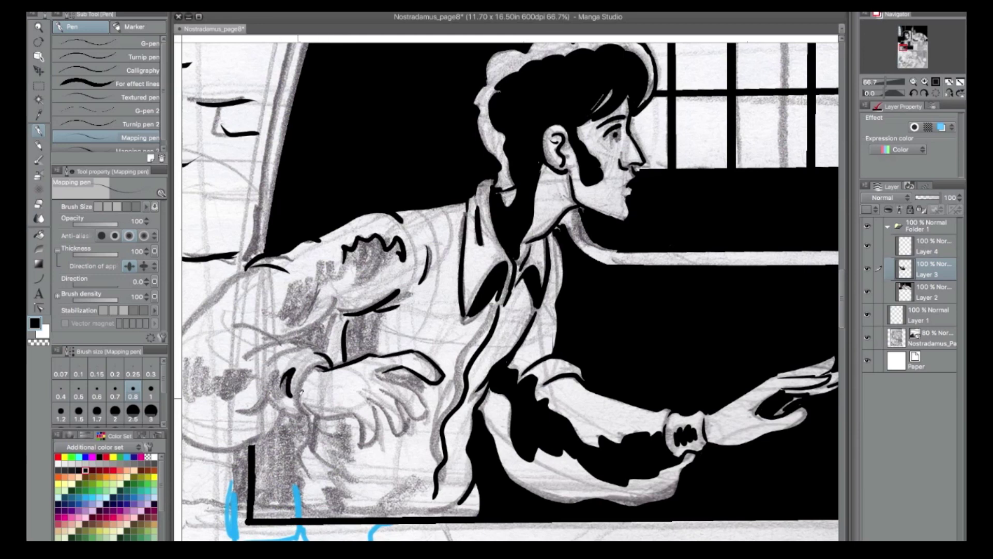
Ink the underside of the crouching man's bent wrist and cuff and the wavy shirt edge below it.
mouse_move(316, 364)
left_mouse_down()
mouse_move(305, 408)
mouse_move(352, 413)
left_mouse_up()
left_click_drag(317, 420, 327, 461)
mouse_move(312, 437)
left_mouse_down()
mouse_move(299, 457)
mouse_move(301, 484)
left_mouse_up()
left_click_drag(307, 468, 306, 517)
left_click_drag(243, 446, 285, 410)
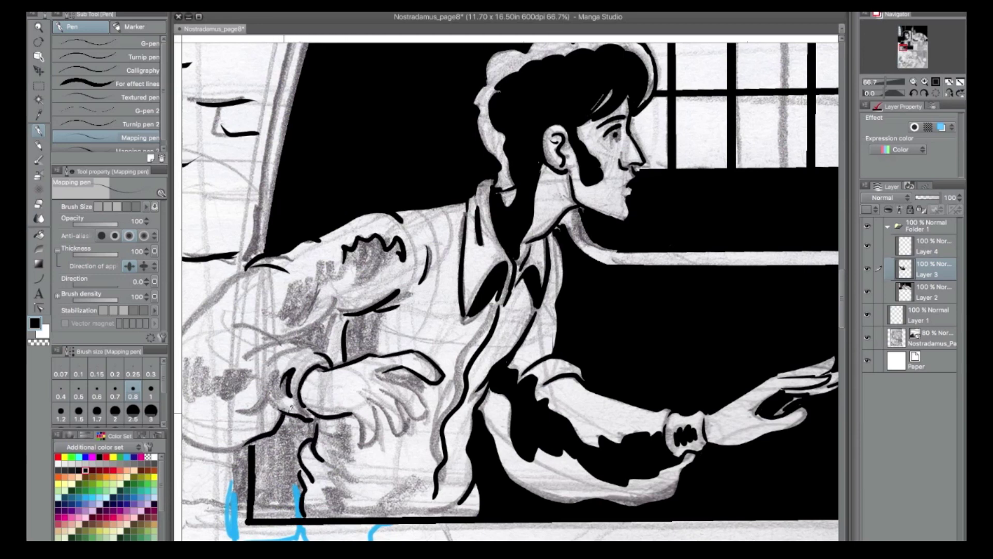
Outline the jagged shadow beneath the crouching man's resting hand, his fingers and the small fold at the shirt's hem.
left_click_drag(338, 473, 337, 418)
left_click_drag(348, 422, 345, 516)
mouse_move(324, 489)
left_mouse_down()
mouse_move(335, 490)
mouse_move(329, 517)
left_mouse_up()
left_click_drag(361, 411, 373, 445)
left_click_drag(391, 397, 407, 432)
mouse_move(384, 512)
left_mouse_down()
mouse_move(401, 486)
mouse_move(396, 513)
left_mouse_up()
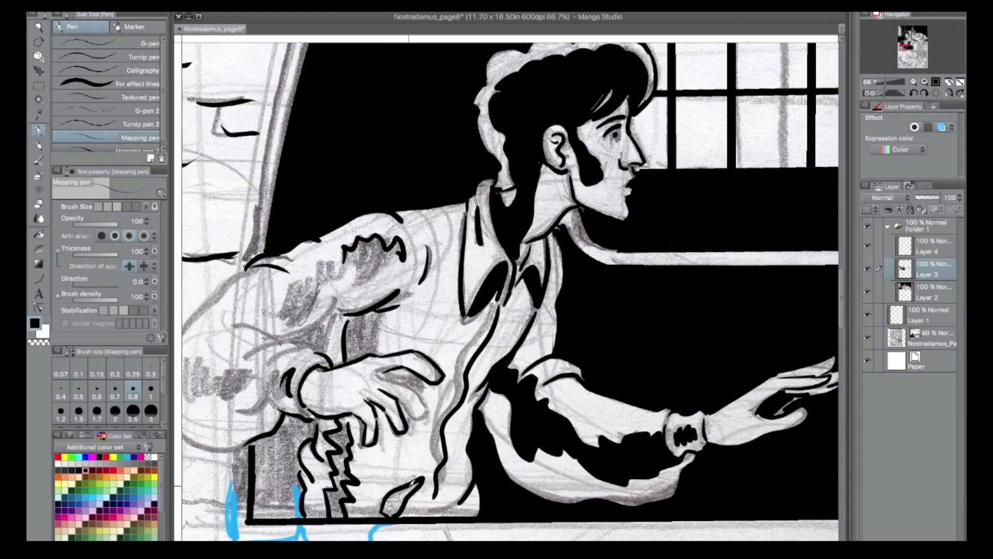
Outline the full jagged shadow along the crouching man's upper arm and ink the folds of his bent sleeve.
mouse_move(287, 305)
left_mouse_down()
mouse_move(326, 256)
mouse_move(346, 254)
left_mouse_up()
left_click_drag(282, 323, 399, 251)
mouse_move(298, 336)
left_mouse_down()
mouse_move(339, 300)
mouse_move(319, 352)
left_mouse_up()
left_click_drag(319, 351, 265, 345)
mouse_move(240, 325)
left_mouse_down()
mouse_move(277, 337)
mouse_move(355, 315)
left_mouse_up()
left_click_drag(220, 292, 269, 264)
left_click_drag(257, 209, 249, 253)
Ink the edge of the brick wall behind the crouching man down to his shoulder.
left_click_drag(279, 110, 326, 280)
mouse_move(354, 166)
left_mouse_down()
mouse_move(315, 273)
mouse_move(301, 375)
left_mouse_up()
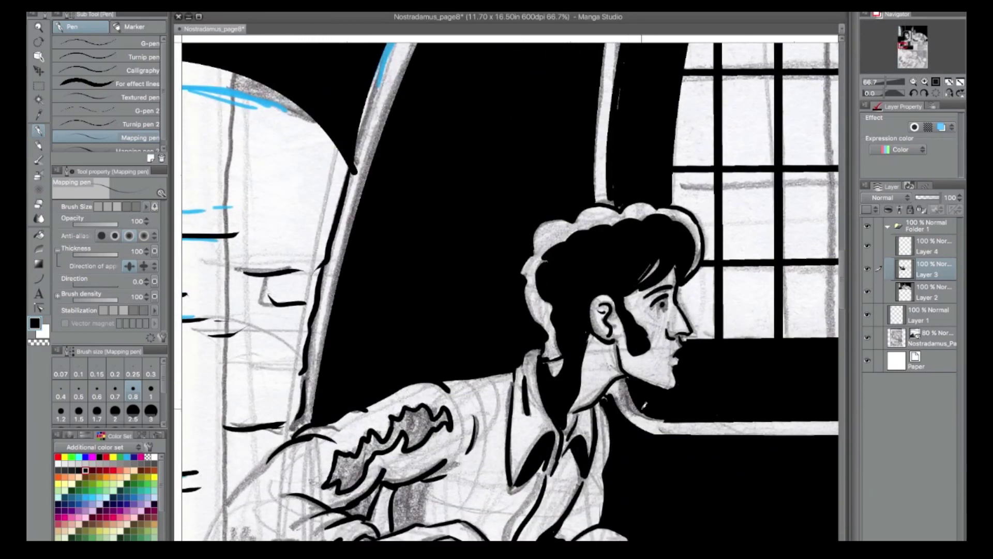
left_click_drag(640, 280, 655, 253)
left_click_drag(455, 481, 605, 274)
Ink the outer contour of the crouching man's elbow and outline the shadows on his forearm and between his fingers.
mouse_move(447, 244)
left_mouse_down()
mouse_move(380, 300)
mouse_move(388, 398)
mouse_move(453, 408)
mouse_move(432, 481)
left_mouse_up()
left_click_drag(364, 465, 430, 459)
mouse_move(385, 304)
left_mouse_down()
mouse_move(440, 342)
mouse_move(382, 373)
left_mouse_up()
mouse_move(442, 369)
left_mouse_down()
mouse_move(490, 331)
mouse_move(479, 346)
left_mouse_up()
left_click_drag(465, 363, 443, 371)
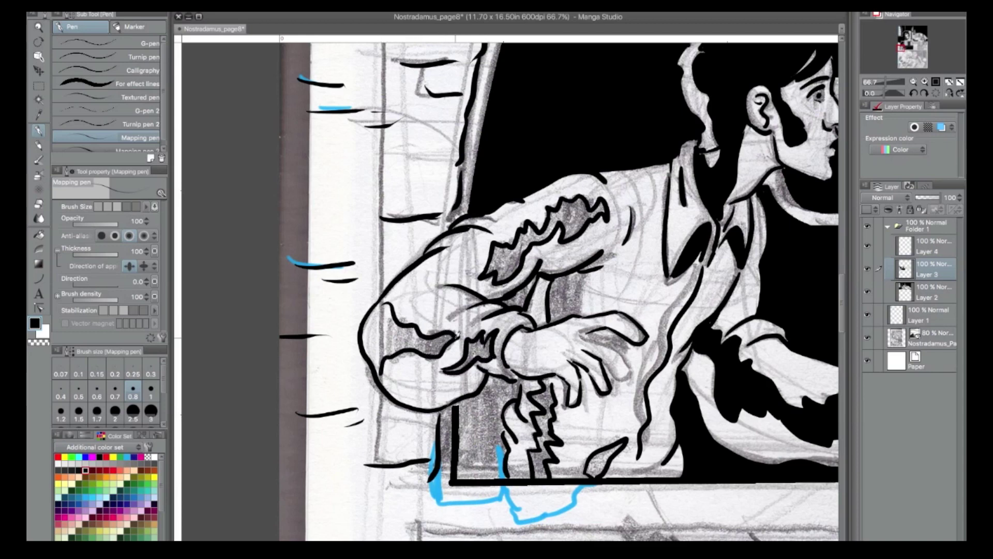
mouse_move(581, 331)
left_mouse_down()
mouse_move(633, 367)
mouse_move(614, 359)
mouse_move(624, 373)
mouse_move(635, 368)
mouse_move(594, 328)
mouse_move(620, 332)
left_mouse_up()
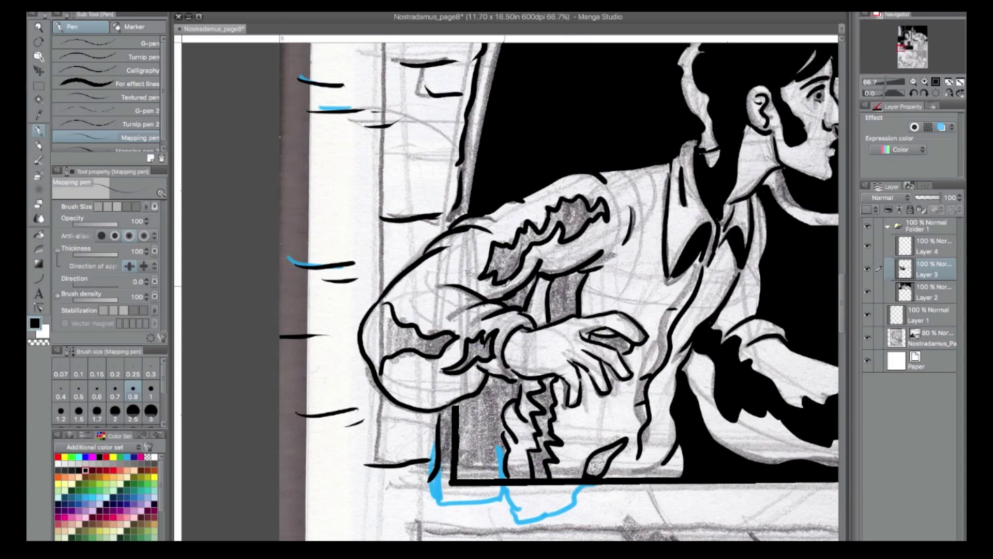
Fill the shadows on the crouching man's elbow, forearm, upper arm and beneath the arm black.
key("g")
left_click(472, 358)
left_click(414, 339)
left_click(565, 216)
left_click(520, 297)
left_click(563, 297)
Fill the jagged shirt shadow, hem fold, finger shadow and gap behind the crouching man's waist black.
left_click(545, 397)
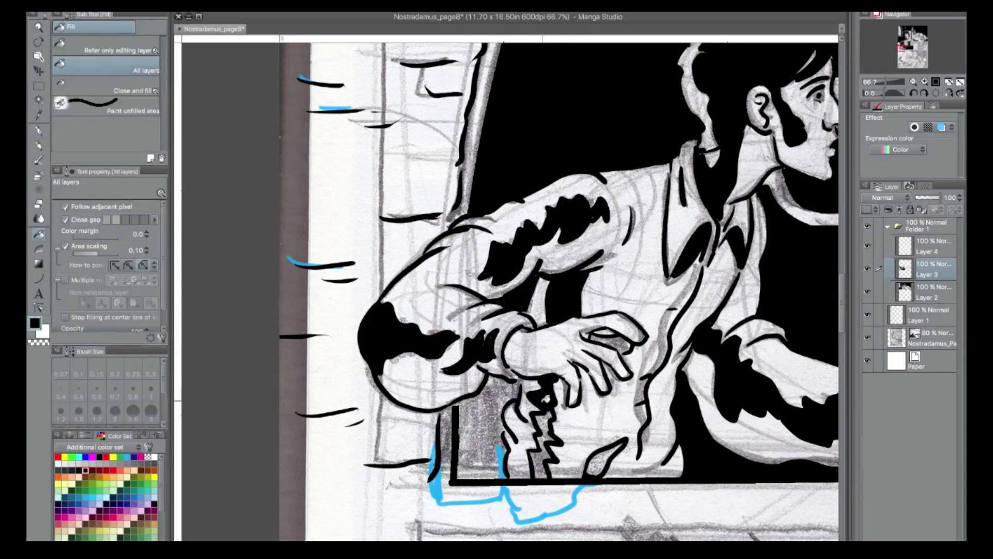
left_click(543, 423)
left_click(540, 461)
left_click(596, 455)
left_click(614, 341)
left_click(492, 420)
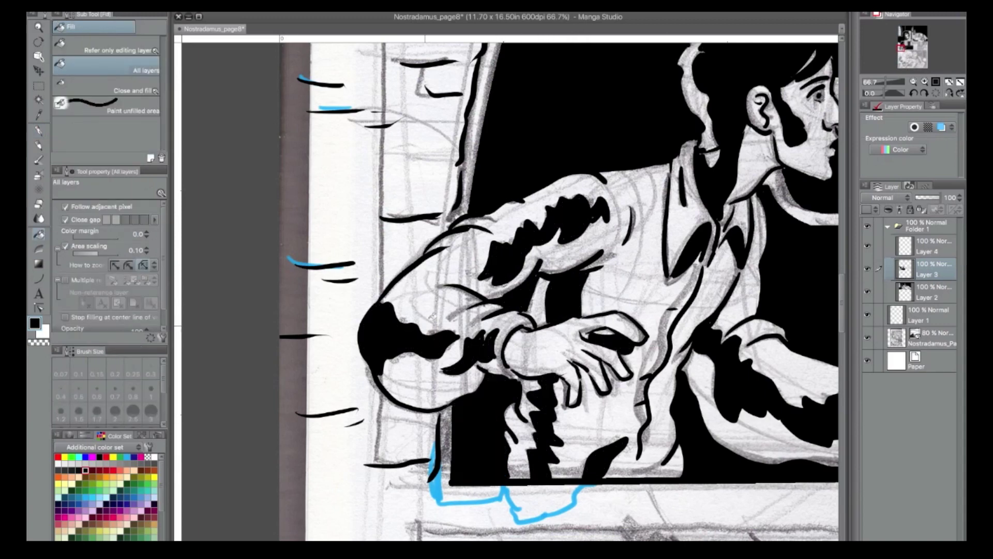
Ink the brick marks and far edge of the central stone pillar and add second contour lines along the arch's sides.
left_click(913, 83)
left_click_drag(905, 47, 921, 44)
left_click(40, 129)
mouse_move(261, 189)
left_mouse_down()
mouse_move(479, 190)
mouse_move(446, 288)
mouse_move(391, 333)
left_mouse_up()
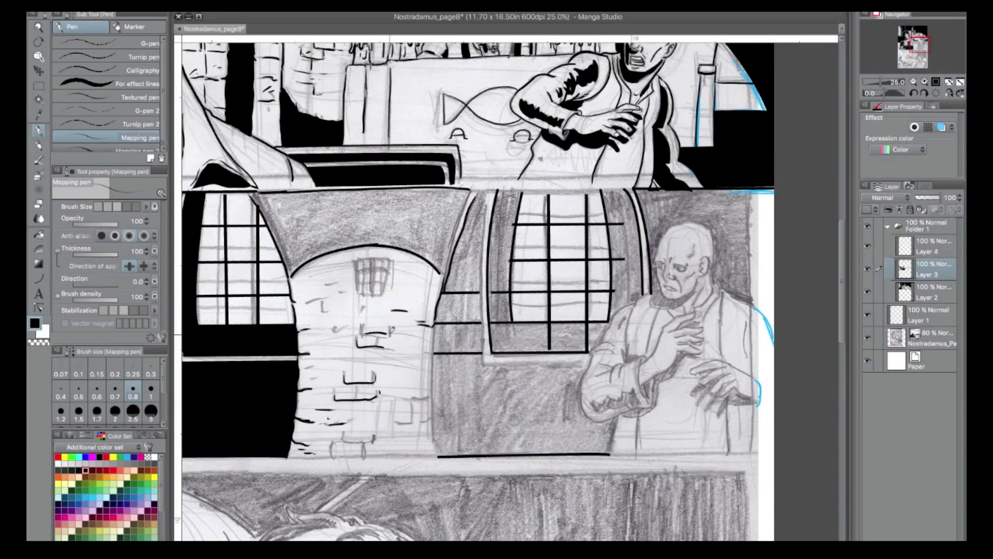
mouse_move(321, 303)
left_mouse_down()
mouse_move(335, 309)
mouse_move(303, 302)
left_mouse_up()
mouse_move(433, 326)
left_mouse_down()
mouse_move(422, 345)
mouse_move(435, 352)
mouse_move(425, 367)
mouse_move(435, 384)
mouse_move(420, 395)
mouse_move(433, 400)
mouse_move(431, 417)
mouse_move(412, 397)
mouse_move(414, 417)
mouse_move(440, 424)
mouse_move(441, 448)
mouse_move(380, 435)
mouse_move(362, 459)
left_mouse_up()
left_click_drag(364, 444, 365, 457)
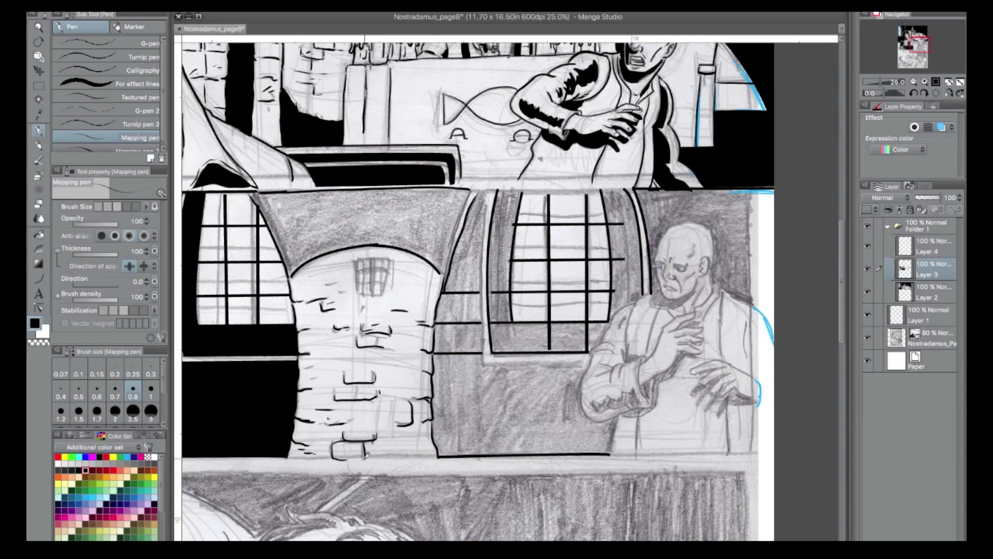
left_click_drag(474, 185, 449, 245)
left_click_drag(260, 189, 294, 259)
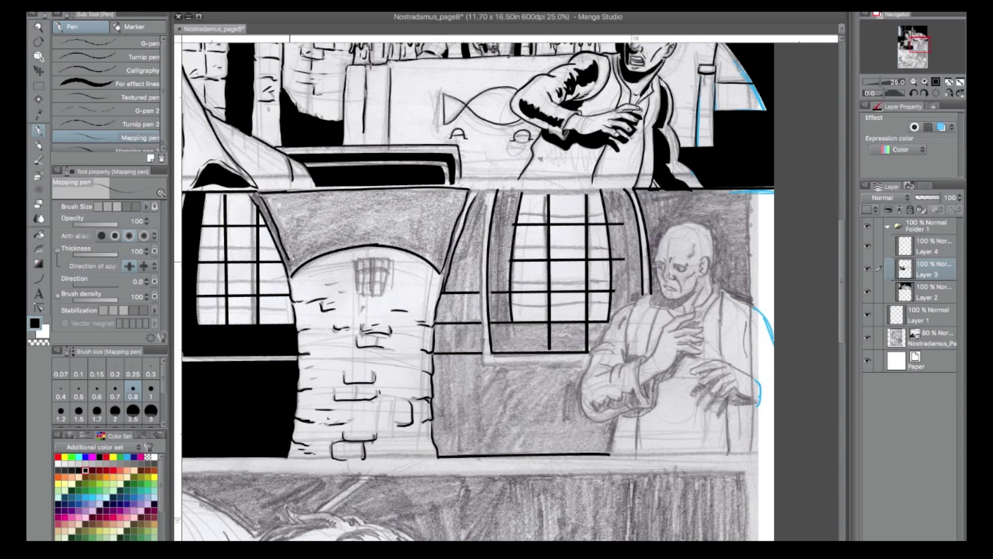
Draw the outer frame lines along the side and bottom of the window beside the bald man and close its top edge.
left_click(42, 344)
key("c")
left_click(39, 282)
left_click_drag(482, 363, 588, 361)
left_click(588, 361)
left_click_drag(488, 190, 482, 362)
left_click(37, 132)
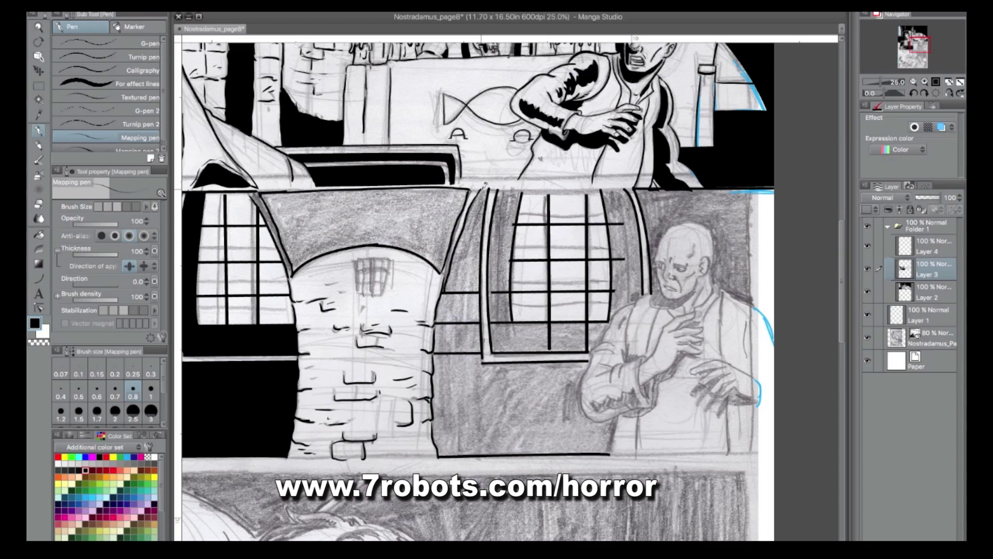
left_click(924, 82)
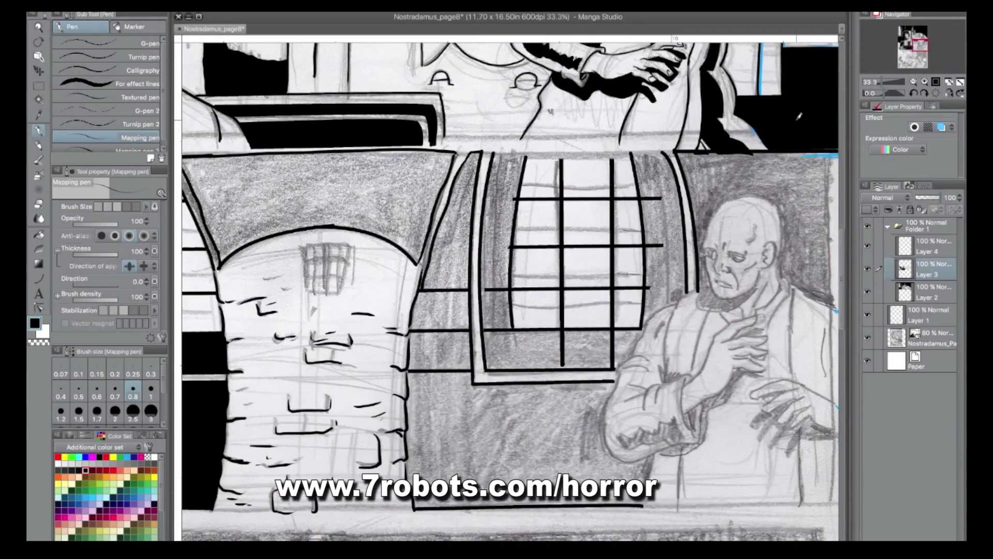
left_click_drag(637, 152, 673, 153)
Ink the small barred opening in the stone pillar at brush size 1 and add brick marks below it.
left_click_drag(316, 279, 314, 289)
left_click(150, 391)
left_click_drag(313, 245, 314, 290)
mouse_move(327, 245)
left_mouse_down()
mouse_move(327, 289)
mouse_move(337, 289)
left_mouse_up()
left_click_drag(346, 249, 344, 293)
mouse_move(307, 246)
left_mouse_down()
mouse_move(307, 290)
mouse_move(343, 260)
mouse_move(343, 276)
left_mouse_up()
left_click_drag(306, 287, 342, 290)
left_click_drag(312, 314, 334, 309)
left_click_drag(367, 299, 375, 298)
Ink the bald man's near shoulder line beside the window and begin his eye, brow and nose.
left_click_drag(649, 276, 414, 197)
key("super+plus")
mouse_move(361, 228)
left_mouse_down()
mouse_move(381, 198)
mouse_move(454, 164)
left_mouse_up()
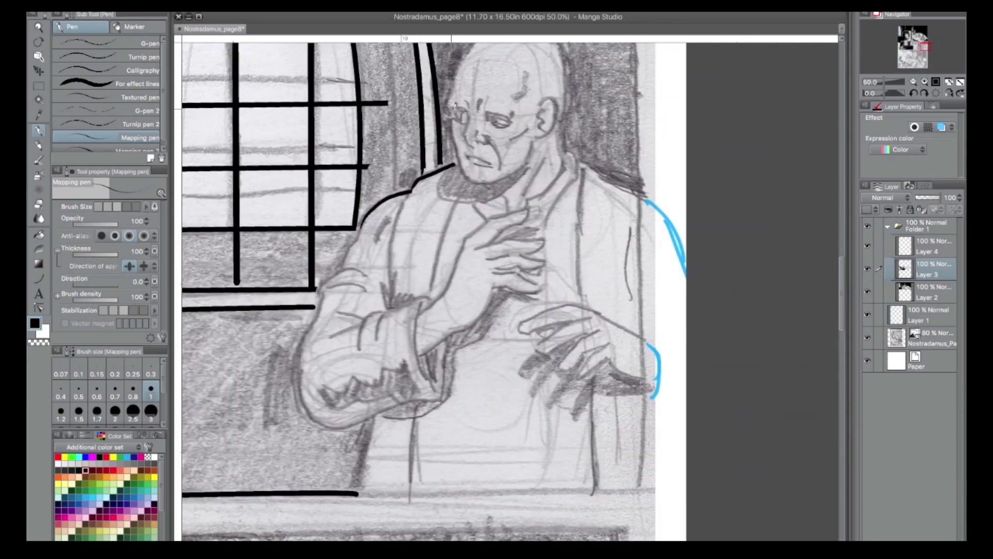
left_click_drag(464, 135, 474, 144)
left_click(924, 81)
left_click_drag(925, 47, 925, 45)
Ink the contour of the bald man's head down to the neck, and his ear.
left_click_drag(428, 237, 446, 190)
key("ctrl+z")
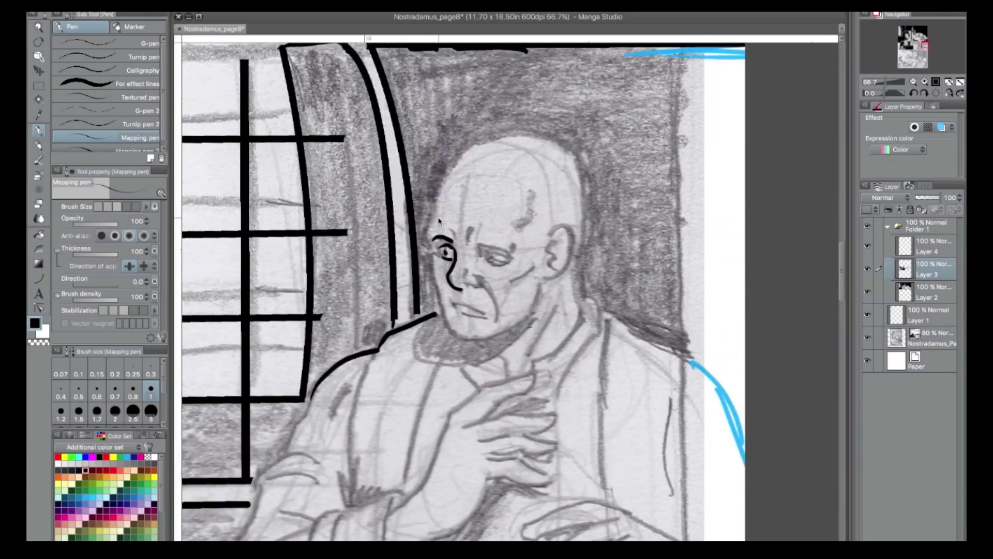
mouse_move(432, 253)
left_mouse_down()
mouse_move(462, 161)
mouse_move(562, 148)
mouse_move(580, 206)
left_mouse_up()
key("ctrl+z")
mouse_move(437, 209)
left_mouse_down()
mouse_move(463, 155)
mouse_move(529, 132)
mouse_move(570, 143)
mouse_move(587, 175)
mouse_move(578, 256)
mouse_move(582, 312)
left_mouse_up()
mouse_move(544, 240)
left_mouse_down()
mouse_move(572, 242)
mouse_move(547, 278)
mouse_move(556, 268)
left_mouse_up()
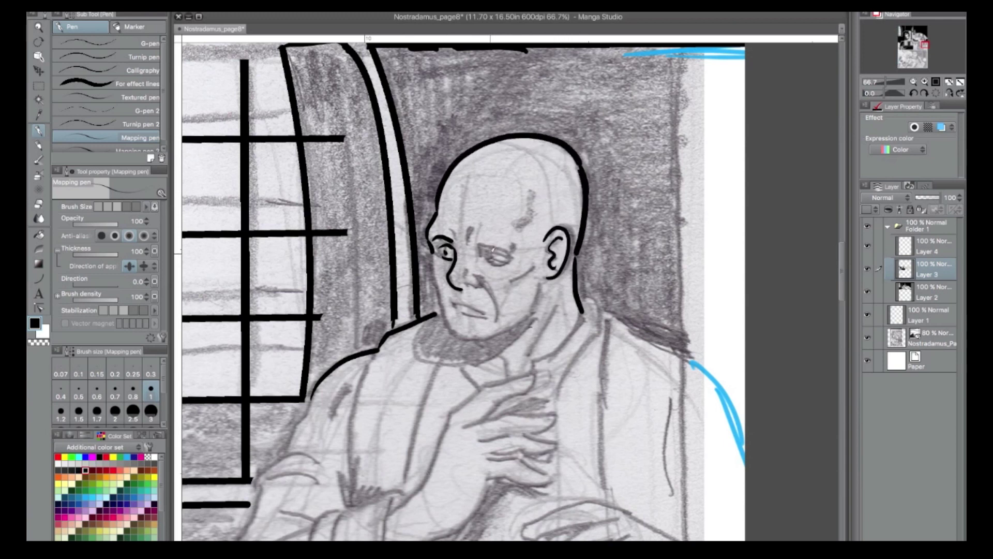
Ink the bald man's other eye, nose and mouth details, switching to brush size 0.5 for the finer lines.
left_click_drag(491, 249, 514, 253)
key("super+z")
key("super+z")
key("super+z")
left_click(78, 391)
mouse_move(448, 259)
left_mouse_down()
mouse_move(463, 231)
mouse_move(506, 252)
mouse_move(496, 258)
mouse_move(494, 248)
mouse_move(513, 246)
mouse_move(474, 240)
mouse_move(499, 222)
mouse_move(479, 291)
mouse_move(476, 270)
mouse_move(493, 289)
mouse_move(455, 304)
mouse_move(486, 308)
mouse_move(461, 305)
mouse_move(485, 318)
left_mouse_up()
key("ctrl+z")
Ink the bald man's lower lip, jaw, forehead crease, cheek mark and neck at brush size 1.
left_click(150, 391)
left_click_drag(457, 321, 474, 325)
mouse_move(433, 255)
left_mouse_down()
mouse_move(464, 339)
mouse_move(491, 342)
mouse_move(528, 327)
mouse_move(541, 287)
left_mouse_up()
mouse_move(533, 323)
left_mouse_down()
mouse_move(470, 360)
mouse_move(424, 354)
mouse_move(443, 309)
left_mouse_up()
left_click_drag(517, 222, 532, 187)
mouse_move(531, 269)
left_mouse_down()
mouse_move(510, 283)
mouse_move(499, 322)
mouse_move(527, 361)
left_mouse_up()
Ink the outer contour, folds and cuff of the bald man's bent sleeve and the robe edge below it.
left_click_drag(440, 367, 496, 160)
left_click_drag(343, 243, 372, 180)
mouse_move(311, 271)
left_mouse_down()
mouse_move(365, 243)
mouse_move(309, 310)
mouse_move(285, 360)
mouse_move(289, 413)
mouse_move(331, 453)
mouse_move(380, 442)
mouse_move(357, 540)
left_mouse_up()
mouse_move(333, 302)
left_mouse_down()
mouse_move(365, 305)
mouse_move(371, 317)
left_mouse_up()
mouse_move(365, 348)
left_mouse_down()
mouse_move(374, 315)
mouse_move(400, 299)
left_mouse_up()
mouse_move(390, 333)
left_mouse_down()
mouse_move(396, 306)
mouse_move(459, 283)
mouse_move(462, 291)
left_mouse_up()
mouse_move(446, 291)
left_mouse_down()
mouse_move(444, 319)
mouse_move(462, 394)
left_mouse_up()
mouse_move(467, 352)
left_mouse_down()
mouse_move(465, 377)
mouse_move(455, 379)
left_mouse_up()
Ink the bald man's raised forearm, hand and fingers.
mouse_move(448, 359)
left_mouse_down()
mouse_move(525, 314)
mouse_move(543, 272)
left_mouse_up()
mouse_move(448, 304)
left_mouse_down()
mouse_move(482, 275)
mouse_move(509, 219)
left_mouse_up()
key("ctrl+z")
mouse_move(483, 273)
left_mouse_down()
mouse_move(499, 212)
mouse_move(544, 172)
left_mouse_up()
left_click_drag(526, 213, 586, 182)
left_click_drag(540, 177, 586, 180)
mouse_move(520, 216)
left_mouse_down()
mouse_move(562, 206)
mouse_move(595, 220)
mouse_move(590, 229)
mouse_move(602, 241)
mouse_move(584, 243)
mouse_move(613, 239)
left_mouse_up()
left_click_drag(562, 143, 566, 168)
Ink the bald man's inner robe edge, the jagged shadow outline on his sleeve and the hanging underside of the cuff.
mouse_move(534, 176)
left_mouse_down()
mouse_move(516, 156)
mouse_move(464, 289)
left_mouse_up()
mouse_move(320, 400)
left_mouse_down()
mouse_move(439, 401)
mouse_move(382, 429)
mouse_move(440, 404)
left_mouse_up()
left_click_drag(380, 441, 476, 417)
left_click_drag(480, 348, 475, 419)
mouse_move(550, 296)
left_mouse_down()
mouse_move(469, 450)
mouse_move(373, 443)
left_mouse_up()
mouse_move(393, 259)
left_mouse_down()
mouse_move(400, 298)
mouse_move(418, 248)
mouse_move(412, 282)
left_mouse_up()
left_click_drag(412, 281, 445, 281)
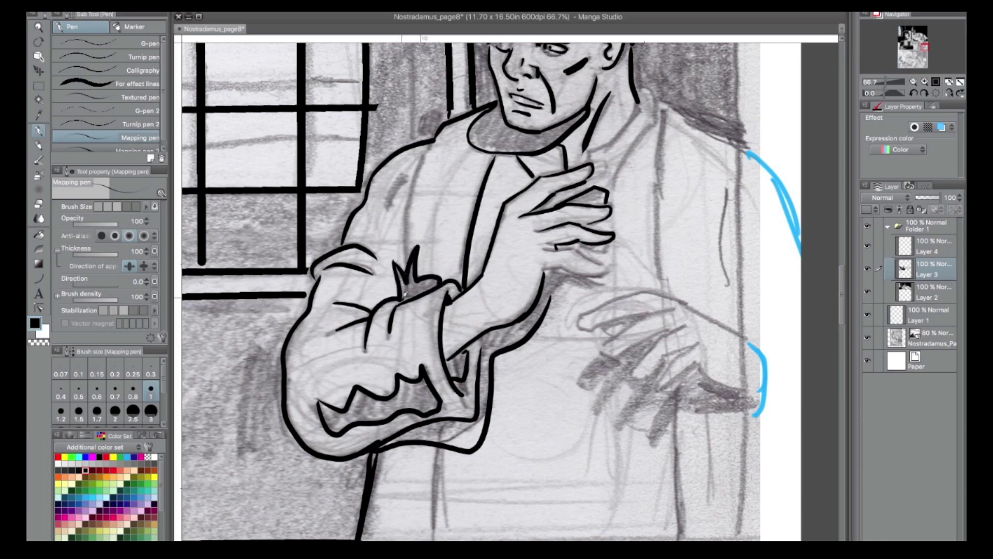
Add the crease marks on the bald man's upper arm, the long robe fold and the lower fingers of his raised hand.
left_click_drag(405, 178, 397, 185)
left_click_drag(391, 192, 385, 210)
left_click_drag(437, 136, 402, 257)
mouse_move(543, 250)
left_mouse_down()
mouse_move(575, 245)
mouse_move(573, 266)
mouse_move(598, 274)
mouse_move(606, 244)
left_mouse_up()
left_click_drag(553, 280, 604, 274)
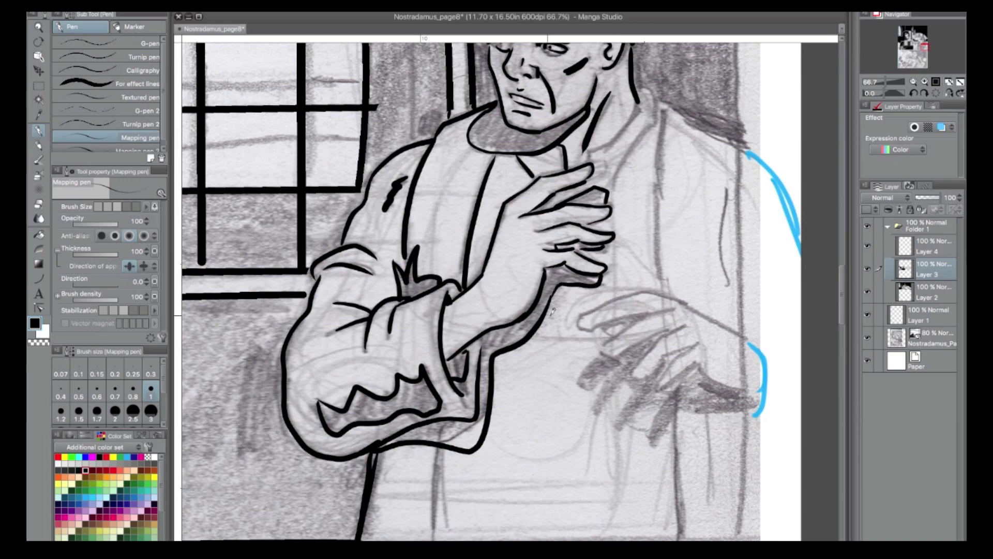
Ink the bald man's collar, his far shoulder and the outer contour of his far arm.
mouse_move(673, 288)
left_mouse_down()
mouse_move(592, 491)
mouse_move(513, 371)
left_mouse_up()
mouse_move(472, 160)
left_mouse_down()
mouse_move(491, 181)
mouse_move(488, 212)
mouse_move(447, 271)
left_mouse_up()
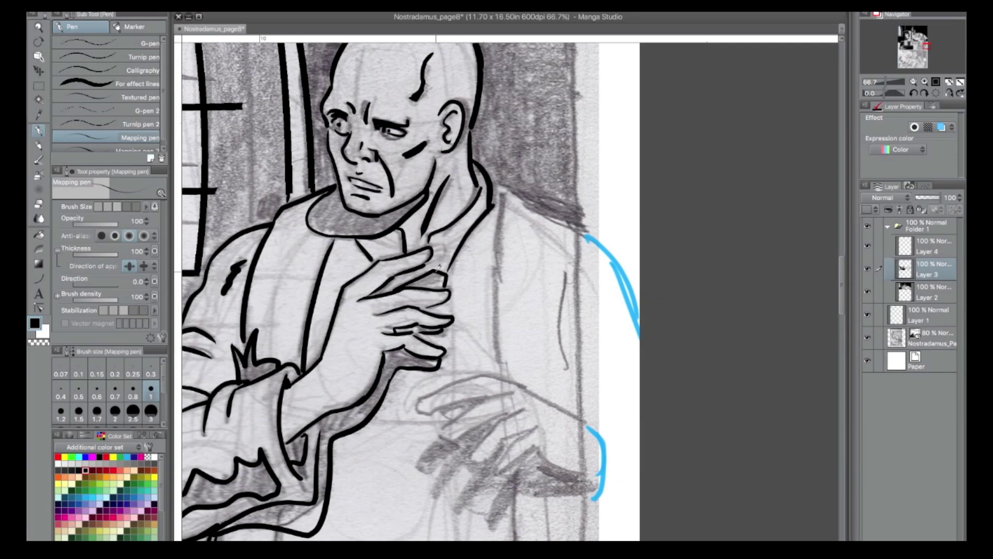
mouse_move(494, 186)
left_mouse_down()
mouse_move(588, 228)
mouse_move(568, 267)
mouse_move(574, 411)
left_mouse_up()
mouse_move(587, 237)
left_mouse_down()
mouse_move(635, 285)
mouse_move(640, 323)
left_mouse_up()
Ink the long vertical folds of the bald man's robe down to the panel's bottom edge.
left_click_drag(511, 225, 538, 71)
left_click_drag(446, 239, 429, 487)
left_click_drag(540, 354, 540, 479)
mouse_move(546, 385)
left_mouse_down()
mouse_move(559, 471)
mouse_move(548, 476)
left_mouse_up()
mouse_move(540, 481)
left_mouse_down()
mouse_move(540, 498)
mouse_move(560, 500)
left_mouse_up()
left_click_drag(431, 476, 429, 514)
left_click_drag(309, 380, 293, 511)
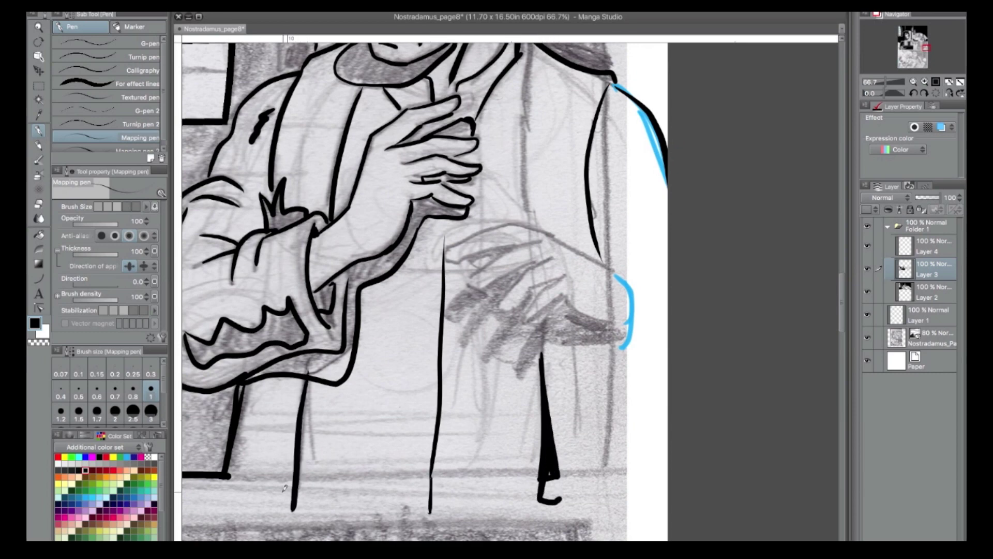
Fill the wall between the brick pillar and the right-hand window black, undoing the fill that floods the page.
left_click(913, 81)
left_click_drag(348, 318, 350, 307)
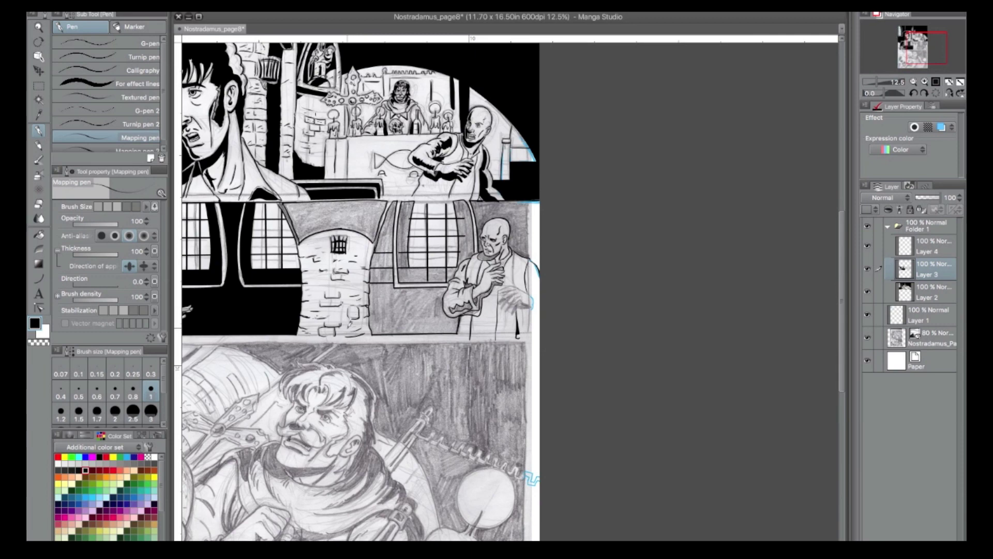
left_click(39, 234)
left_click(386, 244)
left_click(384, 261)
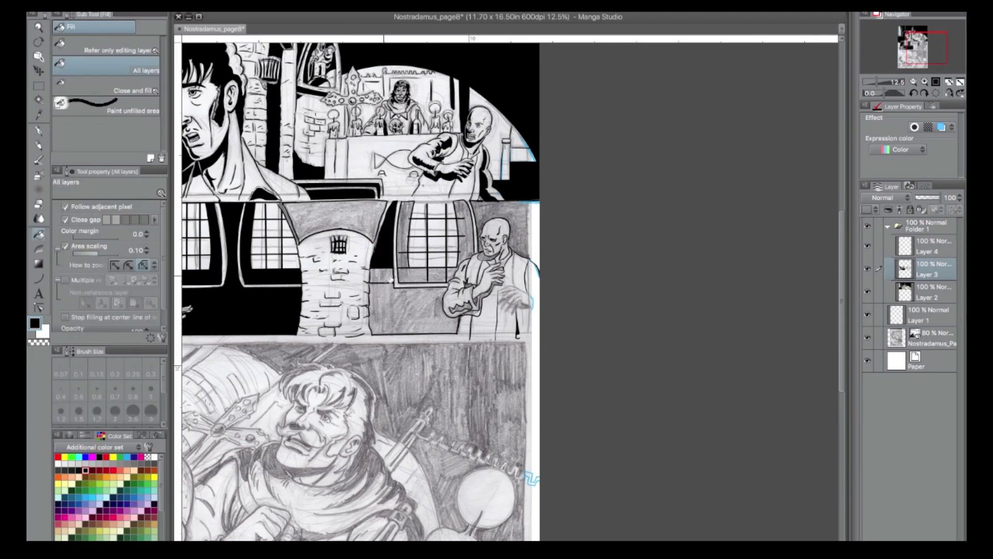
left_click(388, 278)
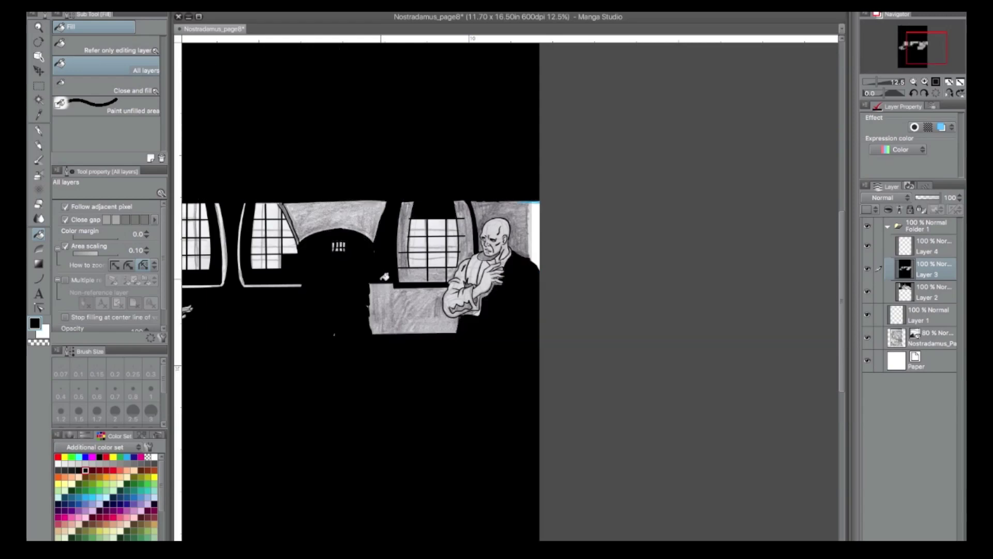
key("ctrl+z")
Fill the arch above the pillar, the window surround, the lower wall and the background behind the bald man black.
left_click(357, 221)
left_click(507, 208)
left_click(466, 256)
left_click(438, 275)
left_click(450, 275)
left_click(417, 275)
left_click(402, 259)
left_click(412, 303)
left_click(473, 308)
left_click(494, 318)
key("ctrl+z")
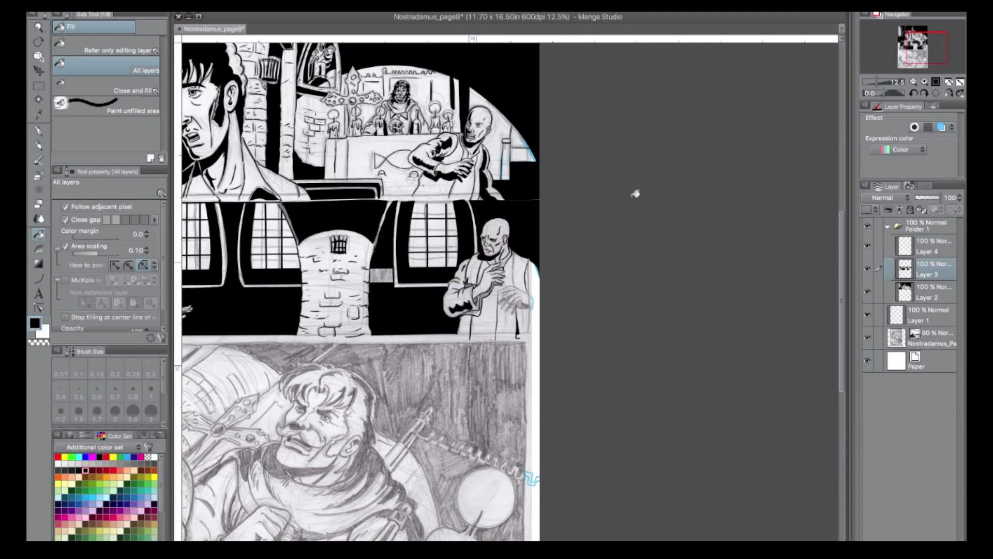
Fill the leftover grey gap beside the right-hand window black and try filling the shadow beneath the bald man's cuff.
left_click(912, 82)
left_click(39, 133)
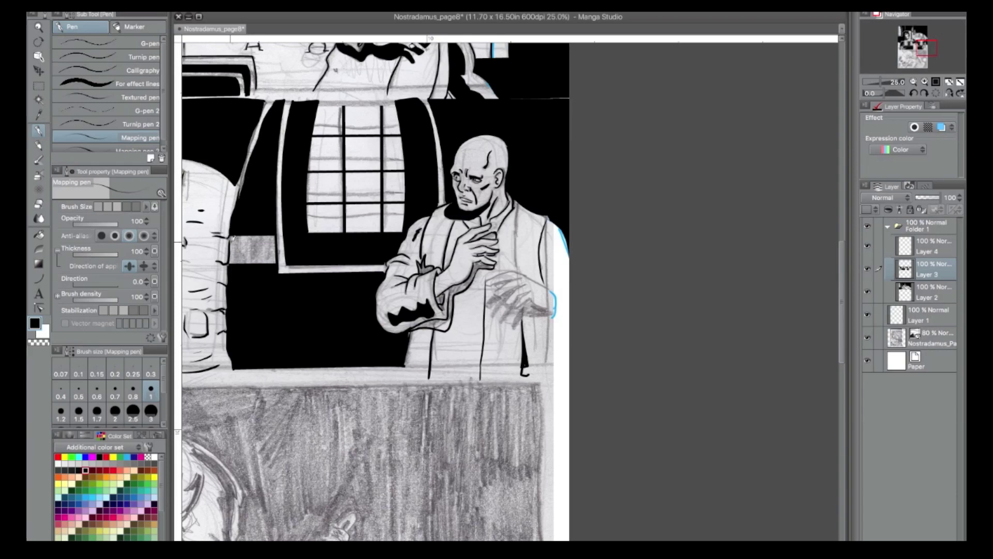
key("g")
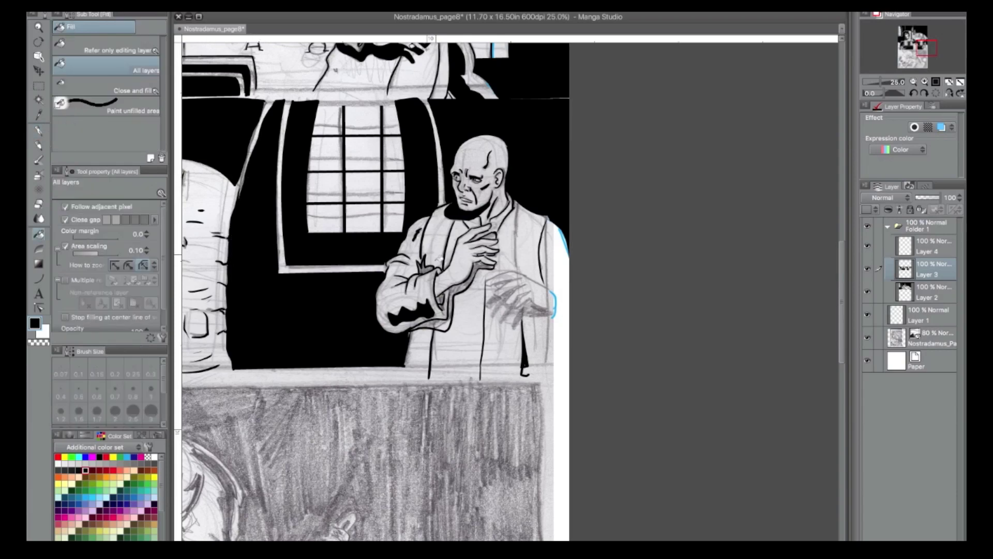
left_click(449, 323)
key("super+z")
Ink the edges of the bald man's far cuff out to the page edge and finish the black robe fold's tip.
left_click(925, 83)
key("p")
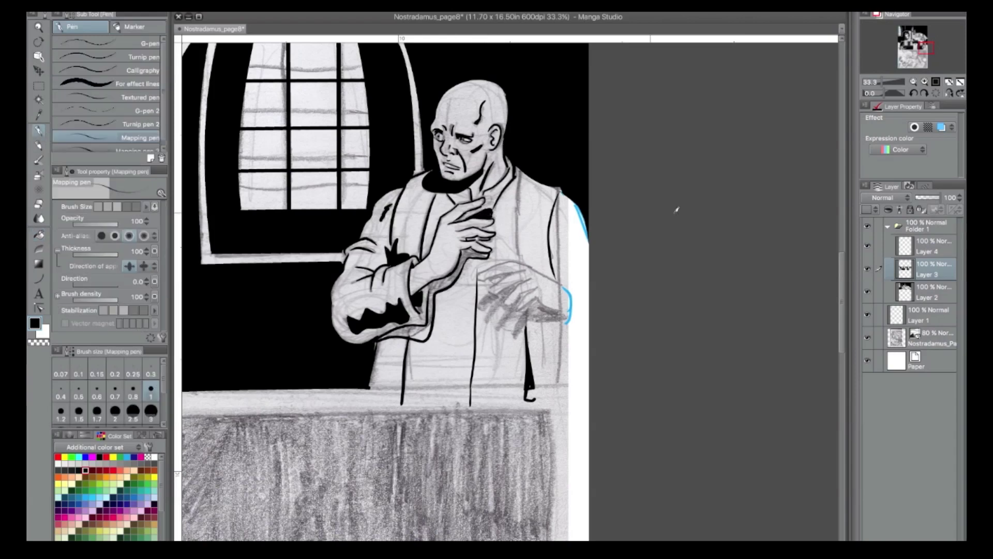
mouse_move(565, 280)
left_mouse_down()
mouse_move(570, 318)
mouse_move(559, 336)
mouse_move(585, 290)
left_mouse_up()
left_click_drag(595, 340, 600, 341)
mouse_move(555, 319)
left_mouse_down()
mouse_move(574, 352)
mouse_move(594, 361)
left_mouse_up()
left_click_drag(533, 384, 535, 394)
left_click_drag(924, 48, 920, 49)
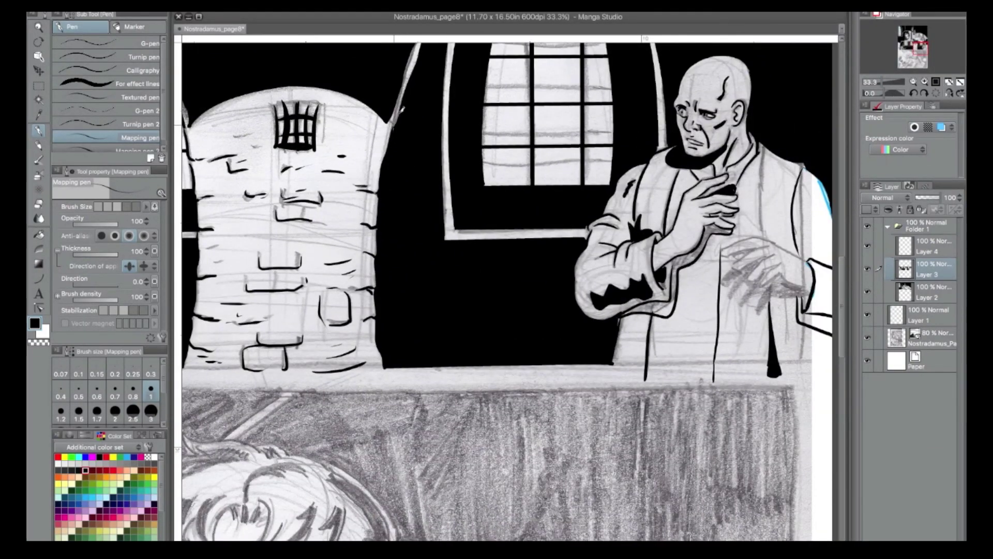
Fill the hanging underside of the bald man's near cuff black.
key("g")
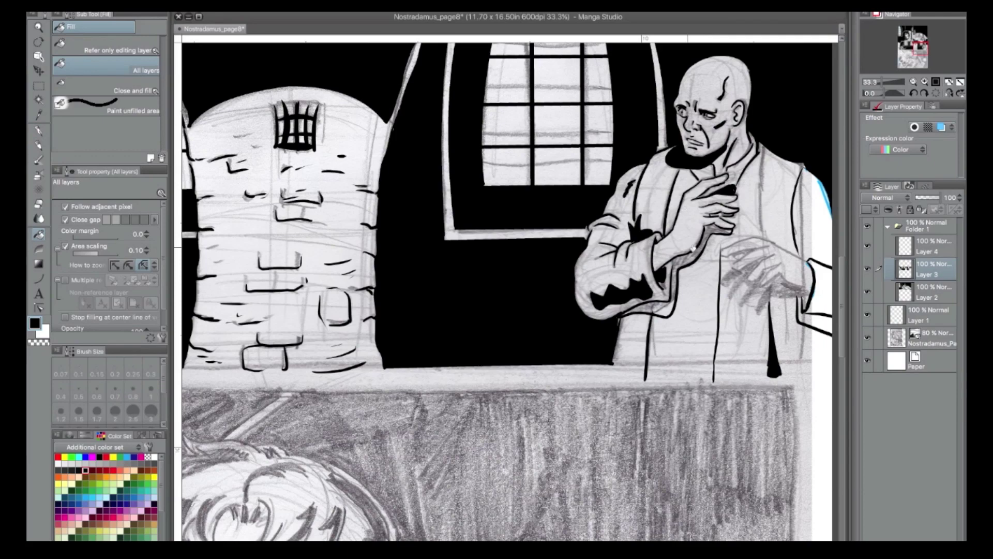
key("p")
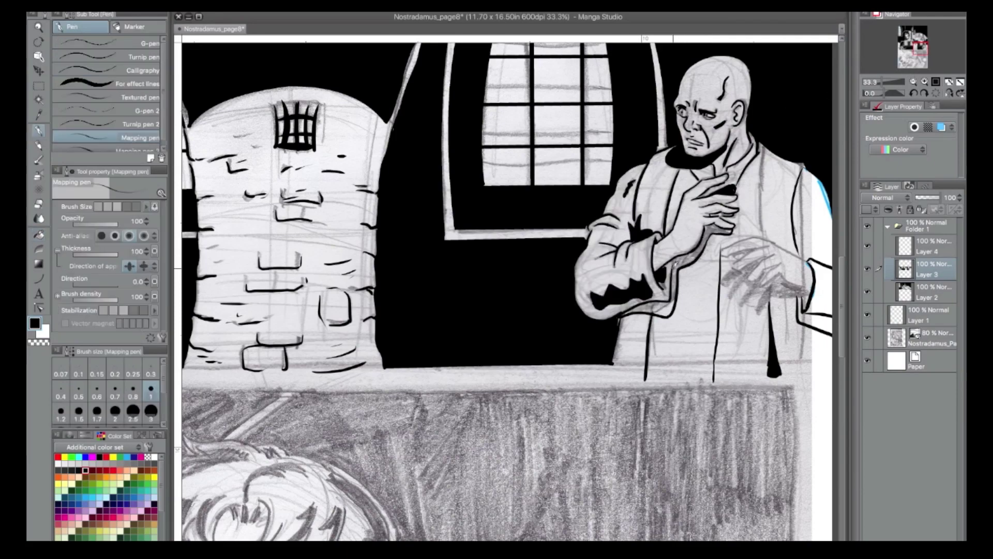
left_click(44, 236)
left_click(668, 306)
Ink the bald man's lowered hand and add heavier black shadow strokes to his sleeves with the Mapping pen.
left_click(923, 83)
left_click(923, 83)
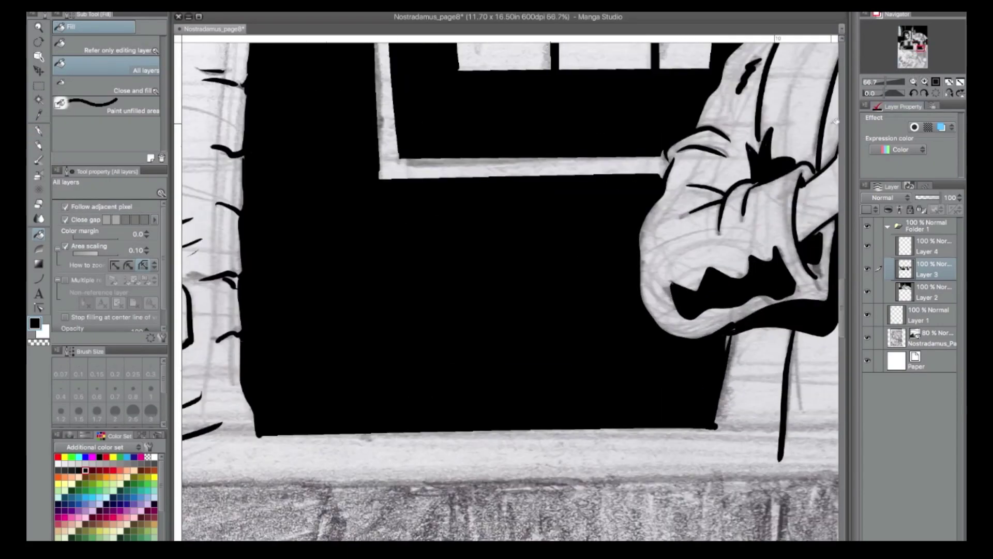
left_click(43, 130)
left_click_drag(733, 324, 393, 327)
mouse_move(603, 246)
left_mouse_down()
mouse_move(644, 224)
mouse_move(698, 236)
mouse_move(589, 252)
mouse_move(655, 243)
mouse_move(629, 289)
mouse_move(679, 261)
mouse_move(646, 304)
mouse_move(662, 308)
left_mouse_up()
left_click_drag(716, 271, 692, 291)
mouse_move(680, 304)
left_mouse_down()
mouse_move(668, 323)
mouse_move(722, 296)
mouse_move(681, 290)
left_mouse_up()
left_click_drag(699, 233, 760, 270)
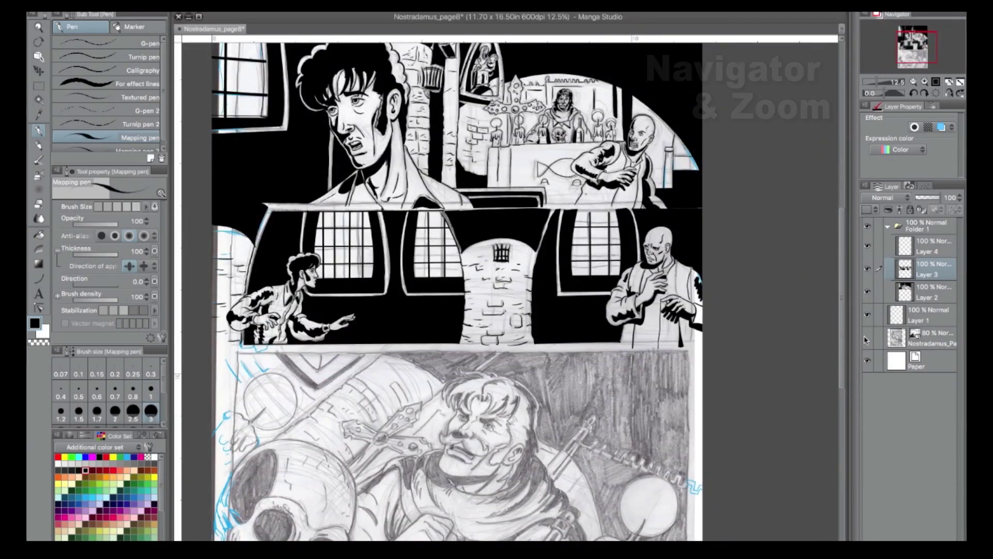
Hide the pencil and blue sketch layers and set the Mapping pen to size 0.4 with transparent colour over the crouching man.
left_click(867, 338)
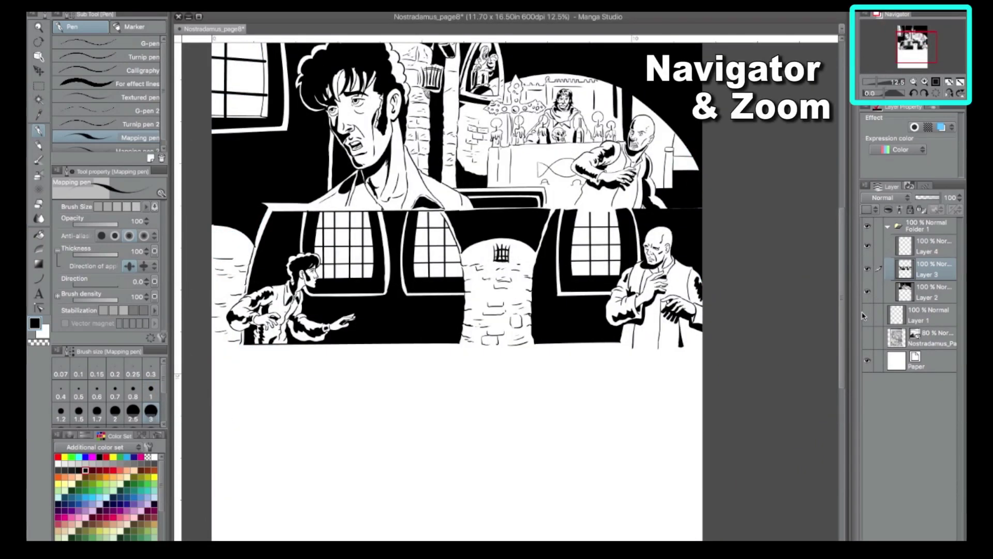
left_click(924, 82)
left_click_drag(911, 54, 902, 58)
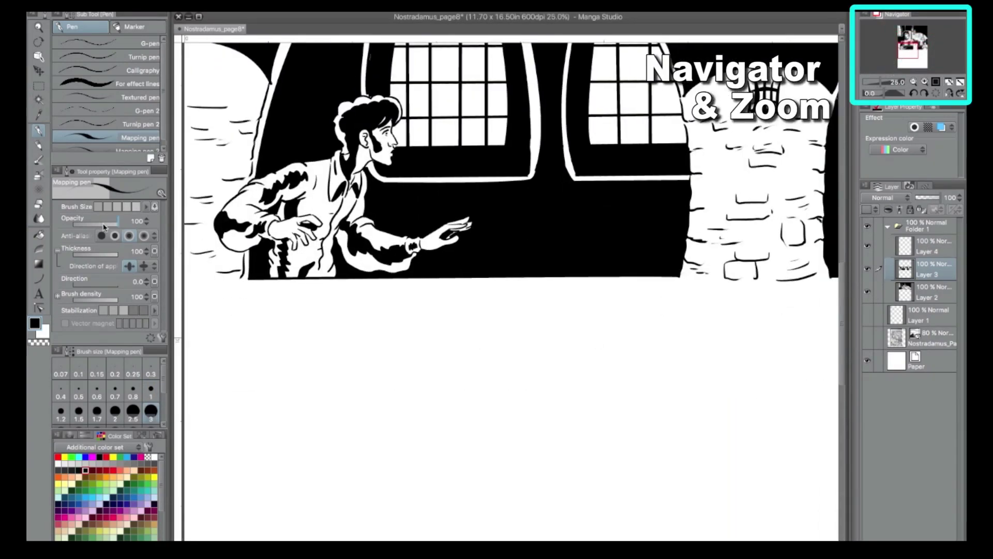
left_click(59, 387)
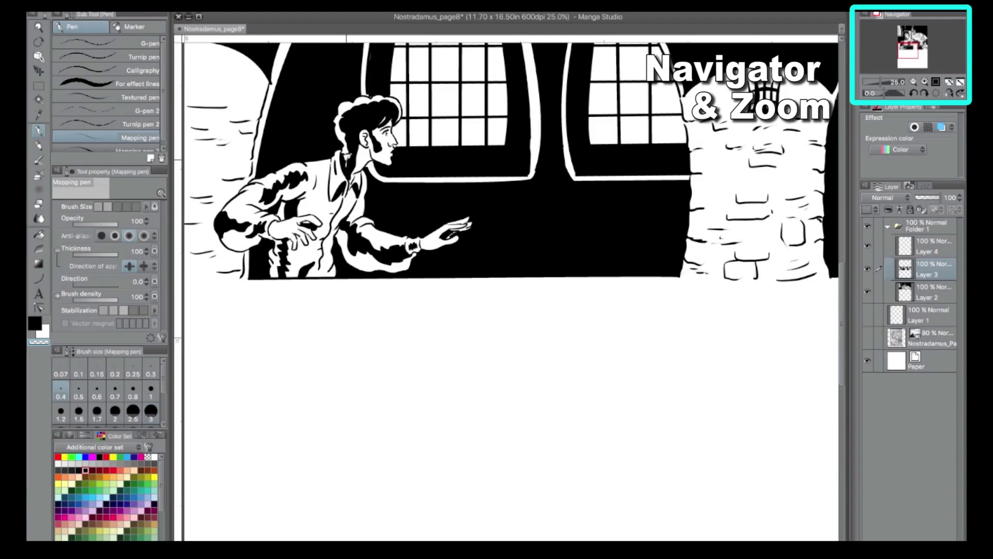
left_click(925, 81)
left_click(924, 81)
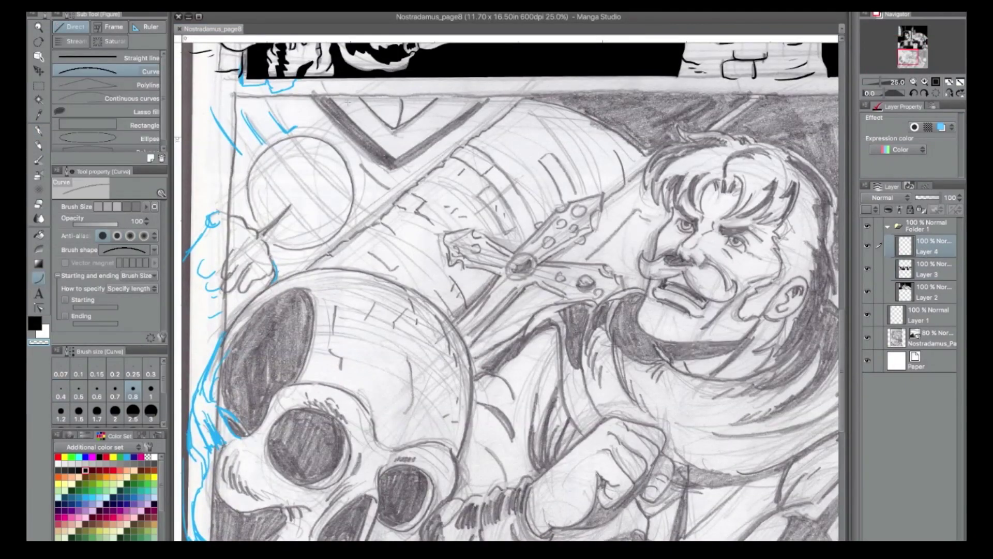
Switch to black and draw the left side of the V-shaped band in the bottom panel with the Curve tool.
left_click_drag(316, 83, 399, 155)
left_click(362, 85)
key("c")
left_click_drag(316, 79, 396, 157)
left_click(354, 129)
left_click_drag(390, 167, 392, 168)
left_click(390, 167)
key("ctrl+z")
Draw the right side of the V-shaped band and the smaller V inside it with the Curve tool.
mouse_move(301, 79)
left_mouse_down()
mouse_move(389, 170)
mouse_move(509, 78)
left_mouse_up()
left_click(337, 133)
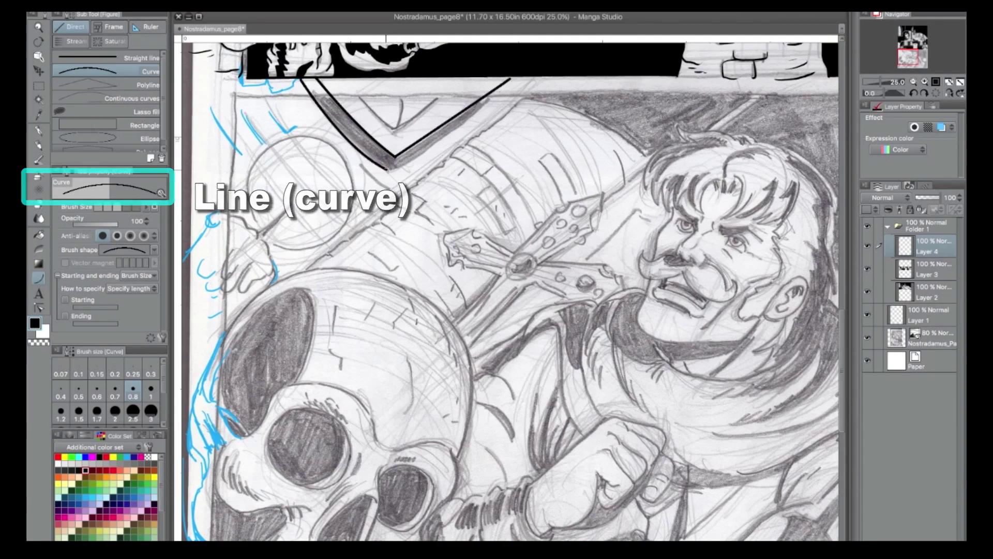
left_click(422, 160)
mouse_move(346, 79)
left_mouse_down()
mouse_move(394, 128)
mouse_move(467, 79)
left_mouse_up()
left_click(365, 108)
left_click(435, 102)
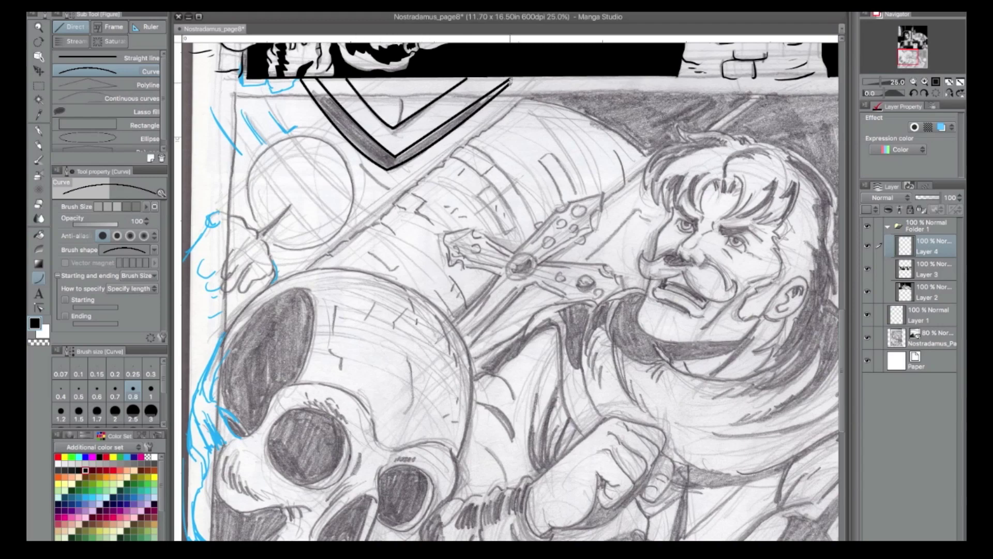
Draw the curved arch edge down to the moustached man's hair and the diagonal bar above his head.
left_click_drag(542, 174, 360, 192)
left_click_drag(342, 118, 463, 174)
left_click(415, 134)
mouse_move(350, 109)
left_mouse_down()
mouse_move(568, 113)
mouse_move(524, 148)
left_mouse_up()
left_click(473, 111)
left_click(547, 133)
Draw the bottom panel's straight top border and the large arc behind the moustached man's shoulder.
left_click_drag(619, 162, 412, 157)
left_click_drag(362, 112, 783, 110)
left_click(580, 111)
mouse_move(448, 288)
left_mouse_down()
mouse_move(491, 308)
mouse_move(570, 400)
mouse_move(576, 479)
left_mouse_up()
left_click(472, 295)
left_click(577, 480)
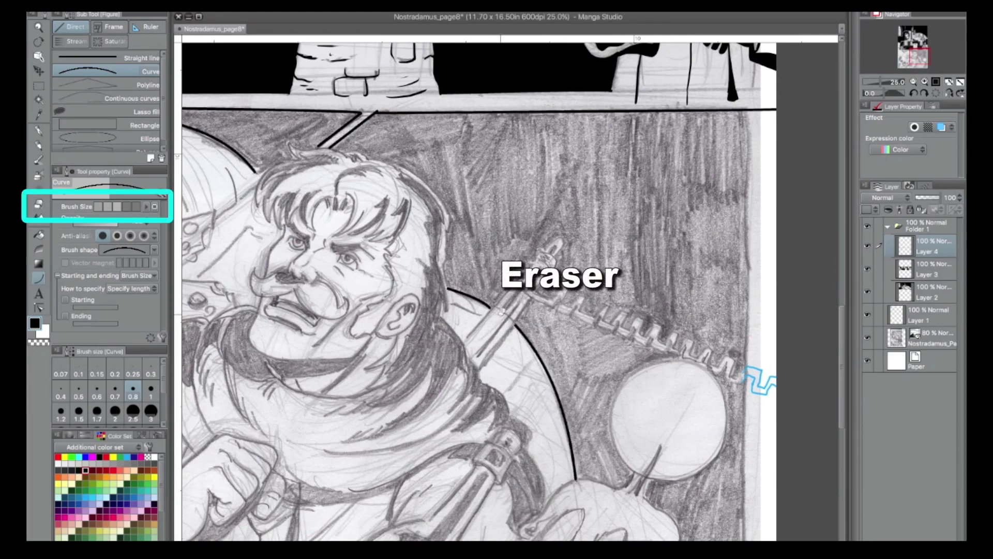
left_click_drag(509, 314, 515, 325)
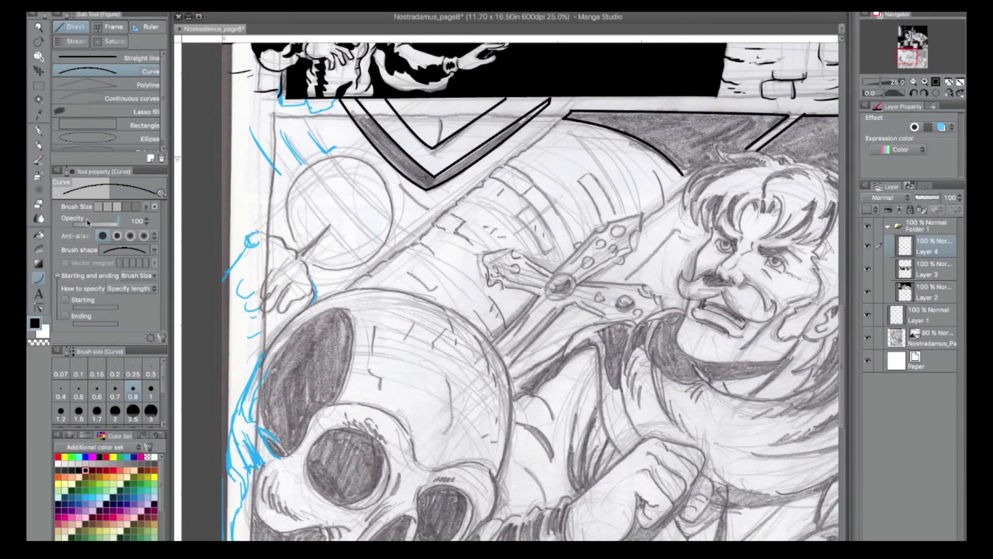
Fill the V-shaped band black and ink the nearby contour strokes and brick column rim with a size 1 Mapping pen.
left_click(40, 132)
left_click(38, 235)
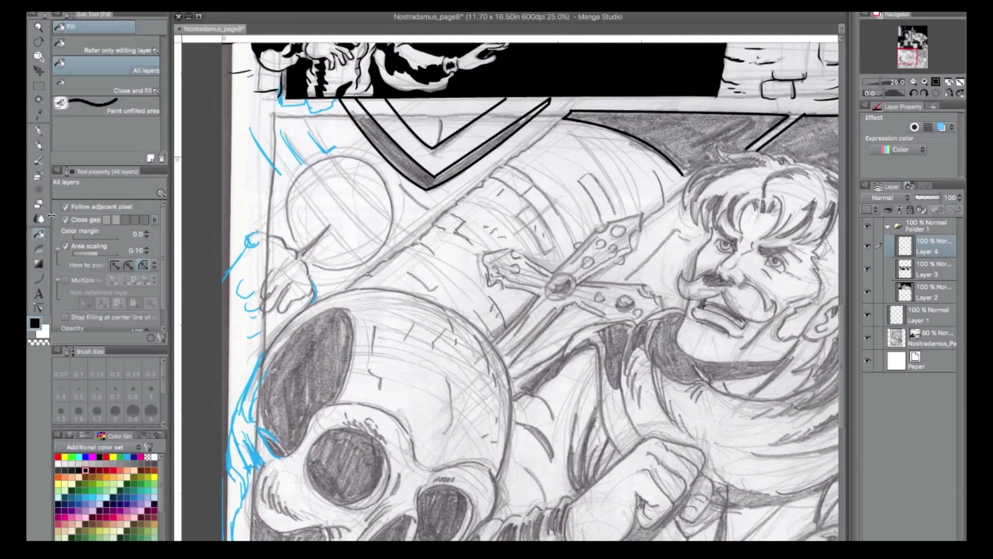
left_click(40, 131)
left_click(151, 390)
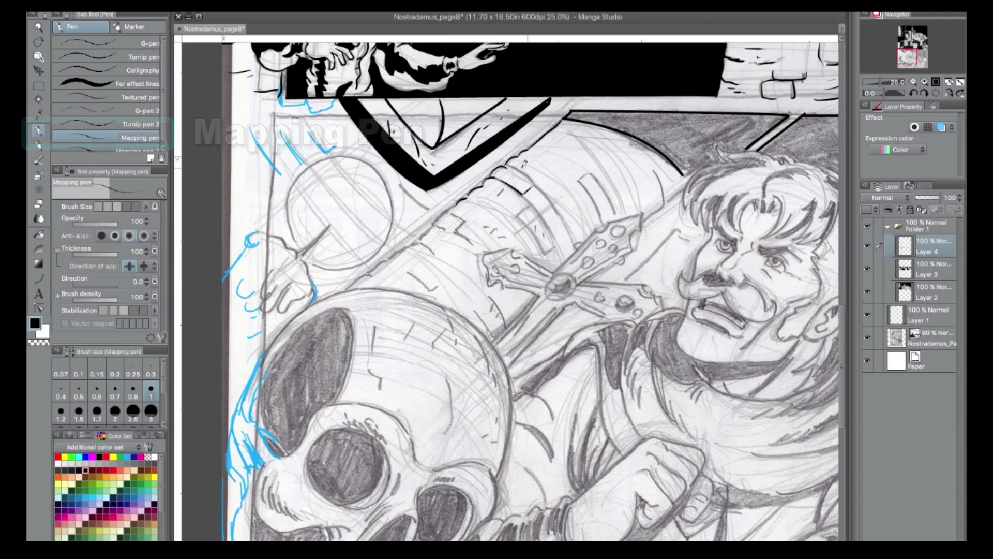
left_click_drag(401, 185, 429, 209)
left_click_drag(404, 254, 498, 283)
key("super+plus")
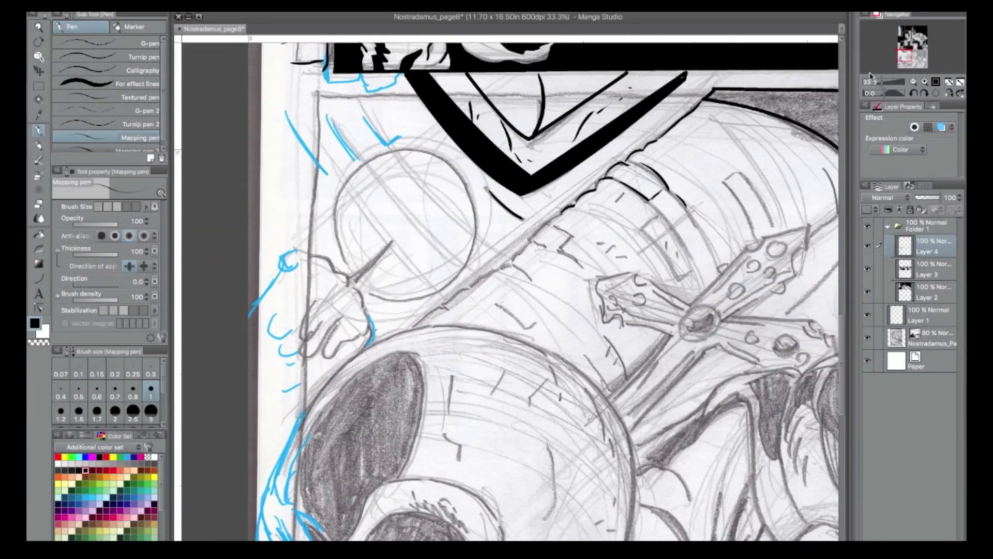
Draw the round globe above the skull with the Ellipse tool and set the Mapping pen to size 1.2.
left_click_drag(283, 102, 327, 174)
mouse_move(326, 105)
left_mouse_down()
mouse_move(357, 159)
mouse_move(488, 295)
left_mouse_up()
left_click(39, 278)
left_click(138, 138)
key("p")
left_click(62, 415)
left_click_drag(378, 338, 433, 202)
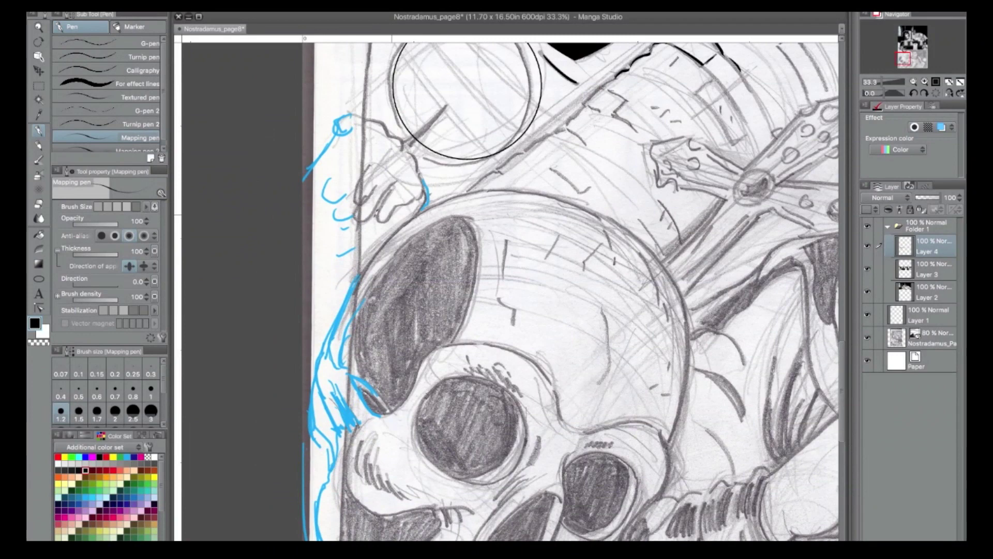
Ink the small hand and its pointed needle beside the globe with a size 0.7 Mapping pen.
left_click(117, 393)
mouse_move(330, 135)
left_mouse_down()
mouse_move(358, 122)
mouse_move(349, 110)
mouse_move(368, 114)
mouse_move(388, 125)
mouse_move(386, 148)
mouse_move(447, 103)
left_mouse_up()
left_click_drag(405, 152, 419, 129)
mouse_move(423, 177)
left_mouse_down()
mouse_move(421, 198)
mouse_move(384, 219)
mouse_move(389, 194)
mouse_move(350, 182)
mouse_move(367, 162)
mouse_move(366, 199)
mouse_move(387, 188)
left_mouse_up()
left_click_drag(326, 168, 303, 202)
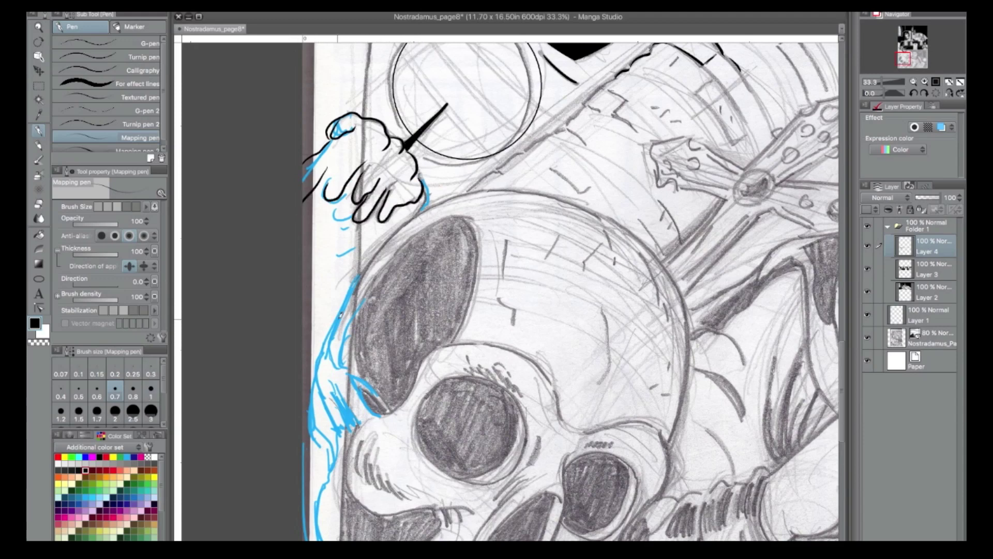
Ink the heavier finger strokes below the small hand with the Mapping pen at size 1.
mouse_move(351, 295)
left_mouse_down()
mouse_move(393, 234)
mouse_move(319, 290)
mouse_move(313, 283)
mouse_move(339, 267)
left_mouse_up()
left_click(150, 391)
mouse_move(342, 182)
left_mouse_down()
mouse_move(325, 202)
mouse_move(335, 207)
mouse_move(320, 272)
left_mouse_up()
left_click_drag(331, 235, 312, 258)
Ink the skull's outline from its temple up and over the top of the cranium.
left_click_drag(329, 348, 360, 279)
left_click(924, 82)
mouse_move(330, 205)
left_mouse_down()
mouse_move(426, 140)
mouse_move(472, 129)
left_mouse_up()
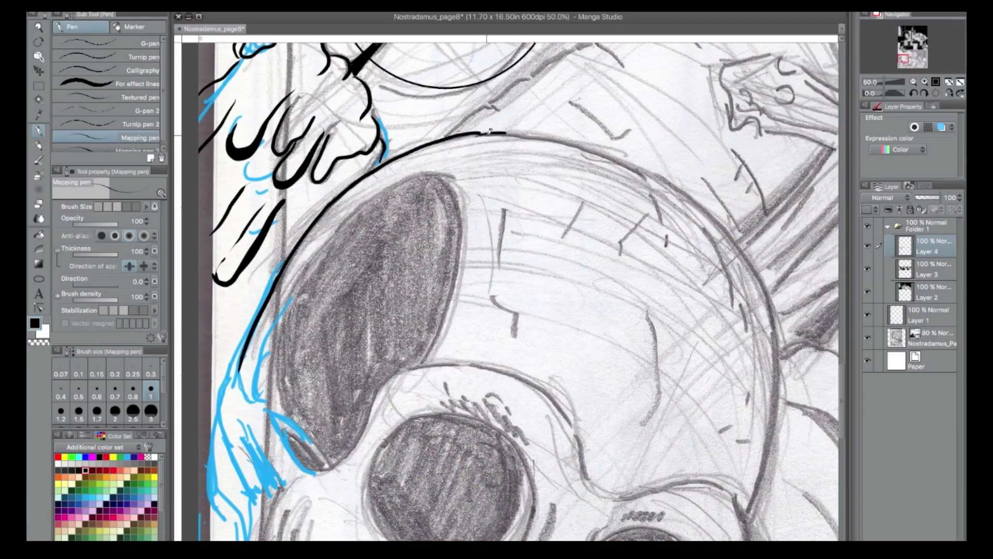
mouse_move(491, 130)
left_mouse_down()
mouse_move(605, 149)
mouse_move(681, 187)
left_mouse_up()
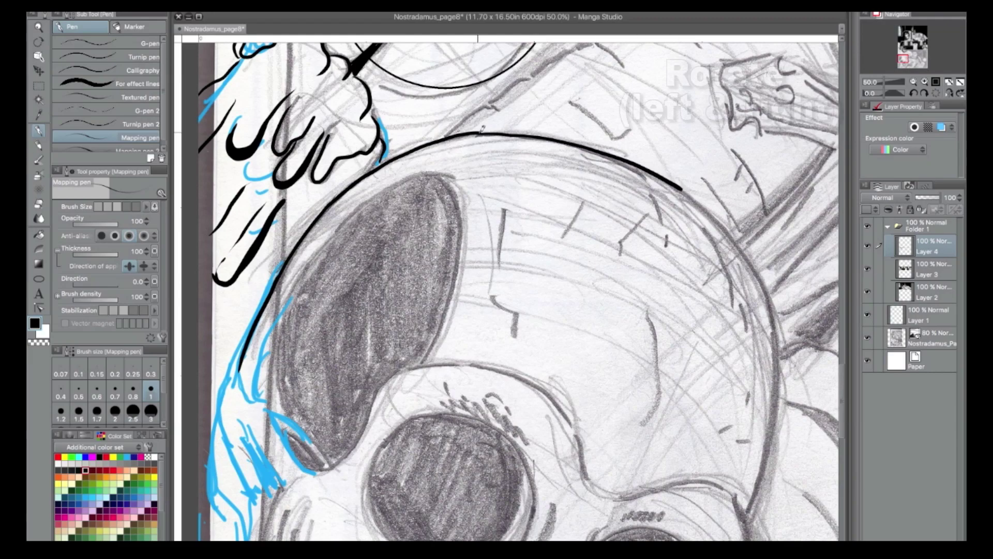
Rotate the canvas to -120 degrees and ink the back of the skull and outer brow edge at pen size 1.5.
left_click(78, 411)
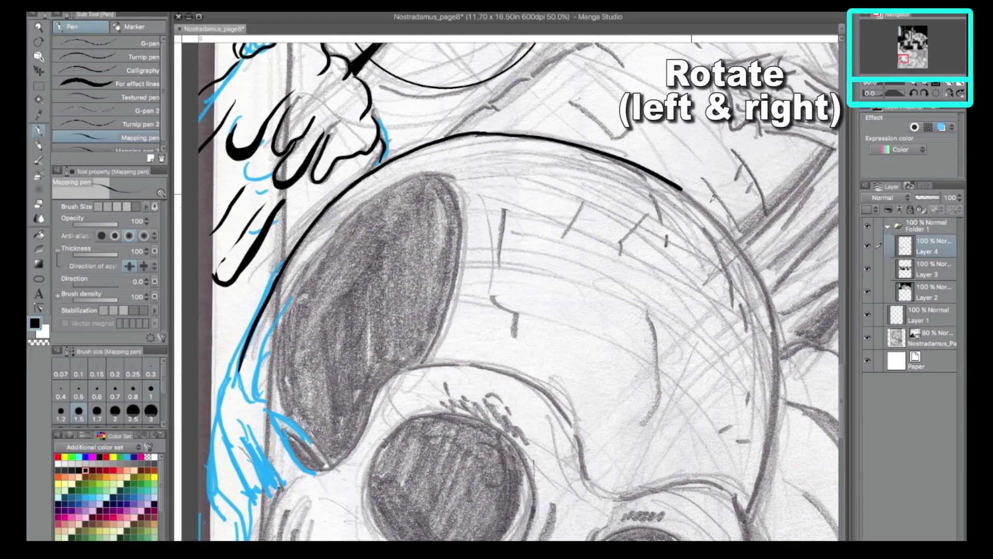
left_click(914, 94)
left_click(915, 94)
left_click(914, 94)
left_click(915, 94)
left_click_drag(550, 182, 526, 321)
mouse_move(306, 361)
left_mouse_down()
mouse_move(335, 261)
mouse_move(422, 175)
mouse_move(556, 135)
left_mouse_up()
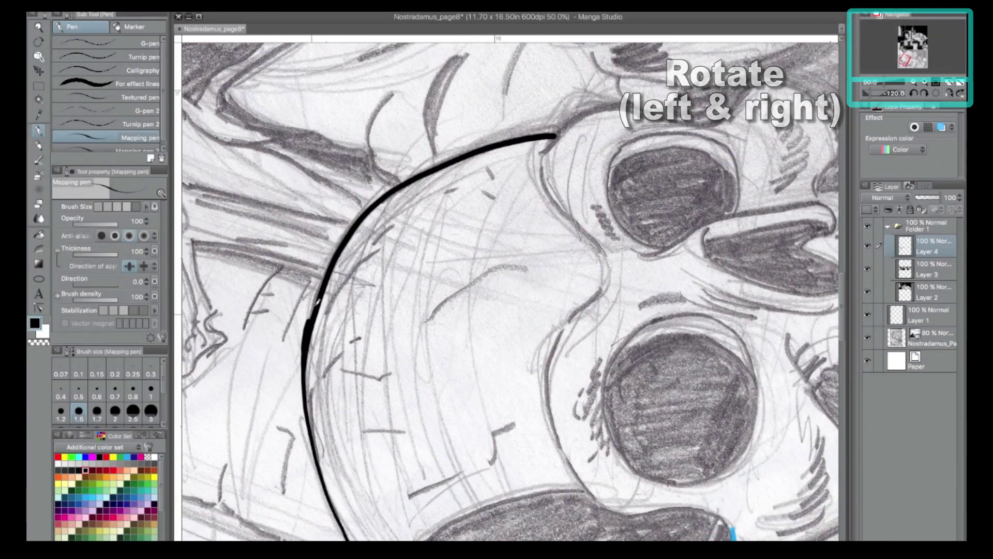
mouse_move(541, 153)
left_mouse_down()
mouse_move(577, 114)
mouse_move(633, 106)
mouse_move(609, 104)
mouse_move(725, 119)
left_mouse_up()
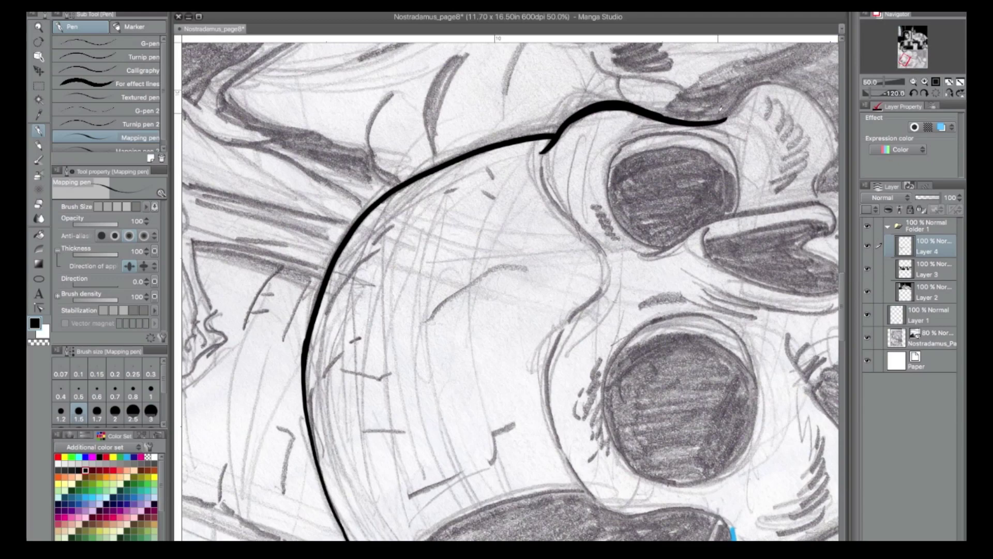
Ink the outer rim of the skull's smaller eye socket and the short marks along the cranium's edge.
mouse_move(611, 180)
left_mouse_down()
mouse_move(727, 162)
mouse_move(730, 211)
left_mouse_up()
left_click_drag(327, 311, 364, 257)
mouse_move(369, 259)
left_mouse_down()
mouse_move(393, 248)
mouse_move(402, 218)
left_mouse_up()
left_click(419, 217)
Rotate the canvas to -30 degrees and ink the cranium's cracks and the brow ridge above both eye sockets.
left_click(924, 93)
left_click(924, 93)
left_click(924, 93)
left_click_drag(276, 160, 292, 152)
left_click_drag(297, 153, 354, 140)
left_click_drag(316, 200, 385, 288)
left_click_drag(383, 293, 395, 305)
mouse_move(245, 200)
left_mouse_down()
mouse_move(316, 325)
mouse_move(314, 385)
mouse_move(344, 361)
mouse_move(422, 334)
mouse_move(483, 359)
mouse_move(539, 398)
left_mouse_up()
left_click_drag(555, 394, 642, 332)
Ink the inner side of the skull's smaller eye socket and the outline of its nose cavity.
mouse_move(556, 366)
left_mouse_down()
mouse_move(530, 284)
mouse_move(406, 123)
left_mouse_up()
left_click_drag(411, 180, 406, 201)
mouse_move(410, 196)
left_mouse_down()
mouse_move(443, 250)
mouse_move(462, 362)
mouse_move(445, 378)
mouse_move(407, 367)
mouse_move(400, 376)
mouse_move(423, 350)
mouse_move(444, 363)
mouse_move(438, 381)
left_mouse_up()
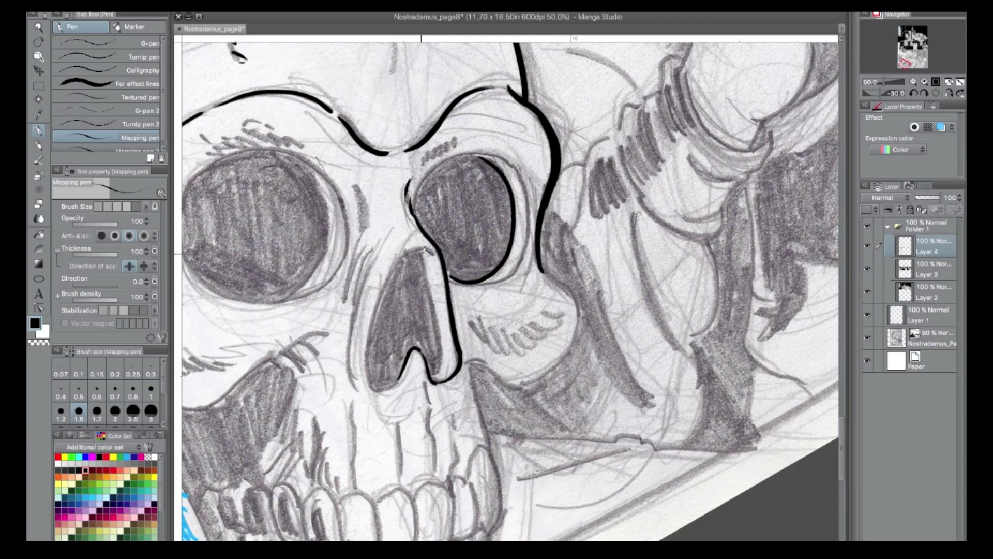
mouse_move(419, 250)
left_mouse_down()
mouse_move(396, 278)
mouse_move(397, 262)
mouse_move(373, 334)
mouse_move(389, 386)
left_mouse_up()
mouse_move(406, 325)
left_mouse_down()
mouse_move(418, 343)
mouse_move(409, 342)
left_mouse_up()
left_click_drag(422, 255, 439, 376)
Hatch the skull's cheek below the smaller eye socket and ink the cheekbone contour and the edge beneath it.
left_click_drag(476, 321, 500, 352)
left_click_drag(494, 334, 529, 346)
left_click_drag(522, 331, 544, 336)
mouse_move(532, 326)
left_mouse_down()
mouse_move(548, 329)
mouse_move(562, 310)
left_mouse_up()
mouse_move(542, 273)
left_mouse_down()
mouse_move(569, 290)
mouse_move(572, 356)
mouse_move(552, 370)
left_mouse_up()
mouse_move(468, 361)
left_mouse_down()
mouse_move(486, 362)
mouse_move(517, 389)
mouse_move(555, 369)
mouse_move(487, 443)
mouse_move(615, 442)
left_mouse_up()
Ink the smaller eye socket's top and outer rim, the near side of the nose and the nose bridge shadows.
mouse_move(414, 204)
left_mouse_down()
mouse_move(436, 169)
mouse_move(478, 155)
left_mouse_up()
left_click_drag(528, 191, 527, 239)
key("super+z")
left_click_drag(520, 175, 513, 272)
mouse_move(361, 248)
left_mouse_down()
mouse_move(349, 310)
mouse_move(362, 386)
left_mouse_up()
left_click_drag(359, 192, 369, 207)
left_click_drag(360, 197, 366, 222)
Add short hatching strokes along the brow above both of the skull's eye sockets.
mouse_move(269, 176)
left_mouse_down()
mouse_move(331, 242)
mouse_move(373, 248)
left_mouse_up()
left_click_drag(316, 221, 342, 220)
mouse_move(344, 212)
left_mouse_down()
mouse_move(364, 216)
mouse_move(382, 199)
left_mouse_up()
left_click_drag(373, 208, 426, 223)
left_click_drag(542, 216, 530, 239)
mouse_move(553, 212)
left_mouse_down()
mouse_move(541, 235)
mouse_move(548, 227)
left_mouse_up()
left_click_drag(584, 212, 561, 223)
Ink the top and sides of the skull's larger eye socket and the outer contour beside it.
mouse_move(293, 259)
left_mouse_down()
mouse_move(370, 223)
mouse_move(403, 226)
left_mouse_up()
mouse_move(414, 234)
left_mouse_down()
mouse_move(402, 356)
mouse_move(385, 372)
mouse_move(448, 276)
mouse_move(453, 335)
left_mouse_up()
mouse_move(293, 258)
left_mouse_down()
mouse_move(285, 326)
mouse_move(298, 344)
left_mouse_up()
mouse_move(252, 252)
left_mouse_down()
mouse_move(258, 304)
mouse_move(243, 345)
left_mouse_up()
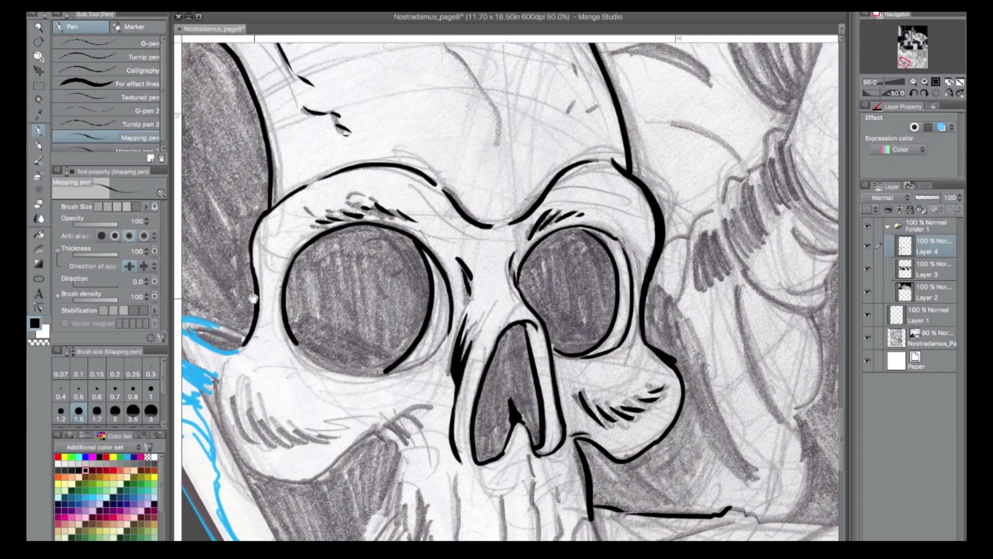
Outline the skull's temple hollow and the underside of its larger eye socket, and ink the wrist folds along the page edge.
left_click_drag(251, 301, 445, 280)
left_click_drag(355, 132, 349, 229)
mouse_move(317, 283)
left_mouse_down()
mouse_move(315, 248)
mouse_move(347, 141)
left_mouse_up()
left_click_drag(264, 301, 264, 381)
mouse_move(280, 353)
left_mouse_down()
mouse_move(272, 390)
mouse_move(319, 435)
mouse_move(339, 496)
mouse_move(369, 512)
left_mouse_up()
mouse_move(294, 376)
left_mouse_down()
mouse_move(275, 398)
mouse_move(325, 485)
left_mouse_up()
mouse_move(351, 422)
left_mouse_down()
mouse_move(404, 450)
mouse_move(397, 472)
left_mouse_up()
mouse_move(485, 417)
left_mouse_down()
mouse_move(563, 450)
mouse_move(605, 443)
mouse_move(637, 408)
left_mouse_up()
left_click_drag(342, 142, 396, 106)
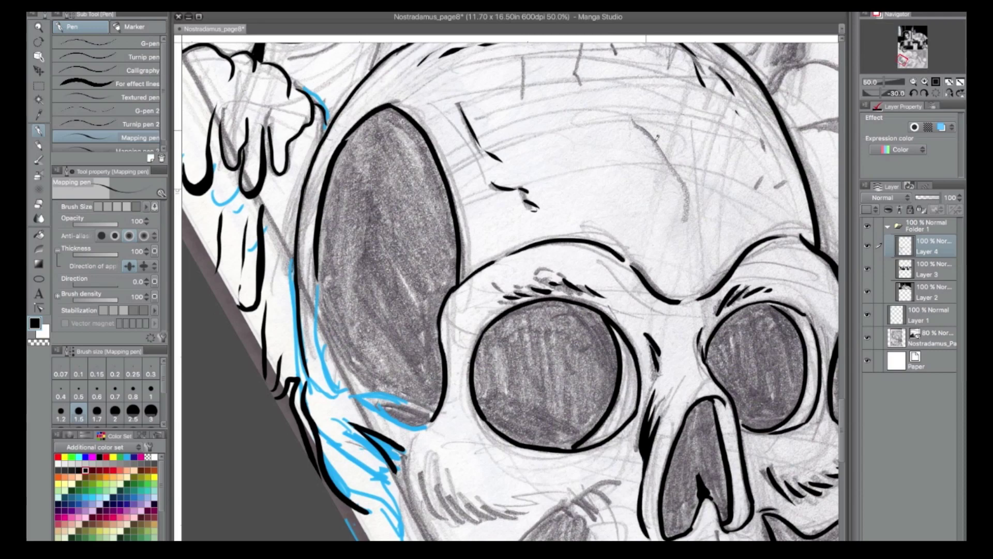
Ink the long crack running down the skull's forehead.
left_click_drag(632, 121, 687, 207)
left_click_drag(691, 212, 701, 229)
left_click_drag(459, 328, 496, 316)
key("ctrl+z")
Hatch the skull's near cheekbone and ink its lower contour with brush size 1.
left_click(150, 390)
left_click_drag(421, 476, 457, 517)
left_click_drag(441, 494, 479, 520)
mouse_move(460, 503)
left_mouse_down()
mouse_move(494, 517)
mouse_move(538, 514)
left_mouse_up()
left_click_drag(417, 490, 446, 523)
mouse_move(552, 516)
left_mouse_down()
mouse_move(600, 485)
mouse_move(622, 484)
left_mouse_up()
mouse_move(599, 488)
left_mouse_down()
mouse_move(614, 508)
mouse_move(597, 513)
mouse_move(600, 531)
mouse_move(536, 283)
mouse_move(524, 313)
left_mouse_up()
mouse_move(389, 334)
left_mouse_down()
mouse_move(447, 333)
mouse_move(503, 288)
left_mouse_up()
Ink the long contours of the narrow form running down the page edge beside the skull's cheek and jaw.
mouse_move(342, 235)
left_mouse_down()
mouse_move(355, 305)
mouse_move(397, 334)
left_mouse_up()
left_click_drag(338, 282, 397, 419)
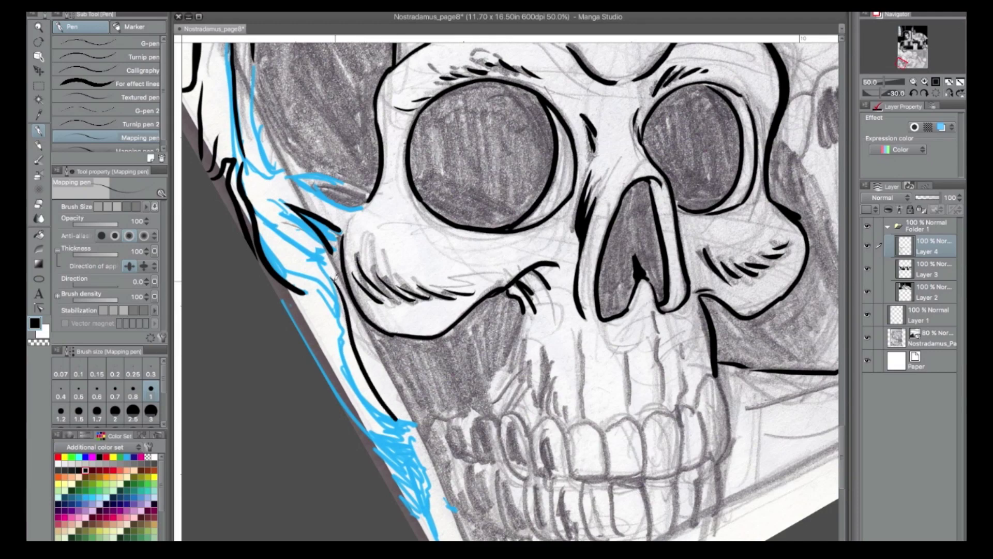
left_click_drag(300, 294, 342, 407)
left_click_drag(319, 294, 399, 467)
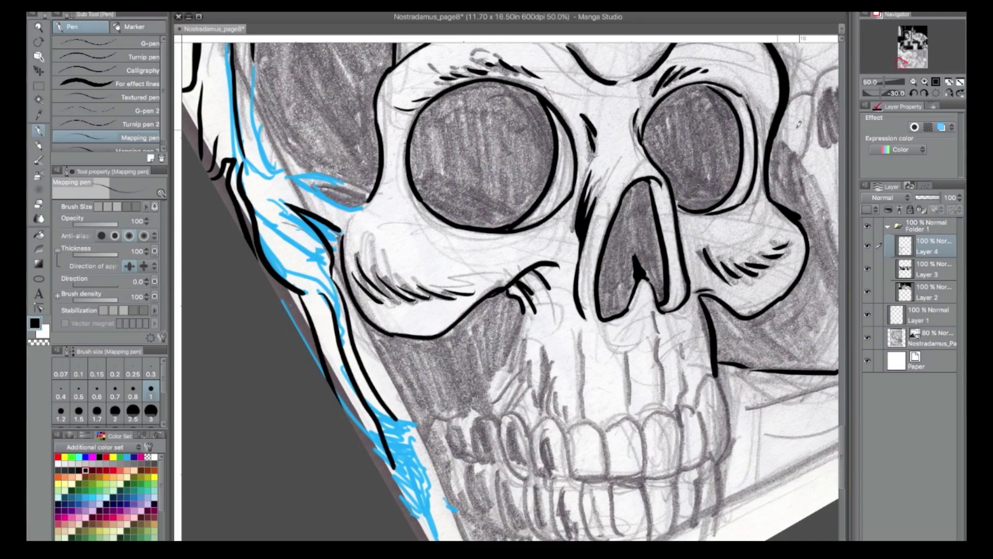
Reset the canvas rotation to 0 and add short tick marks on the far side of the skull's forehead.
left_click(925, 93)
left_click(926, 92)
left_click_drag(752, 96, 602, 242)
left_click_drag(697, 243, 681, 254)
left_click_drag(707, 251, 706, 260)
Ink the skull's front lower tooth and the first edges and marks of the far upper teeth.
mouse_move(547, 492)
left_mouse_down()
mouse_move(516, 392)
mouse_move(552, 261)
left_mouse_up()
left_click_drag(348, 482, 374, 488)
left_click_drag(391, 442, 377, 482)
left_click_drag(401, 439, 431, 446)
left_click_drag(426, 405, 420, 422)
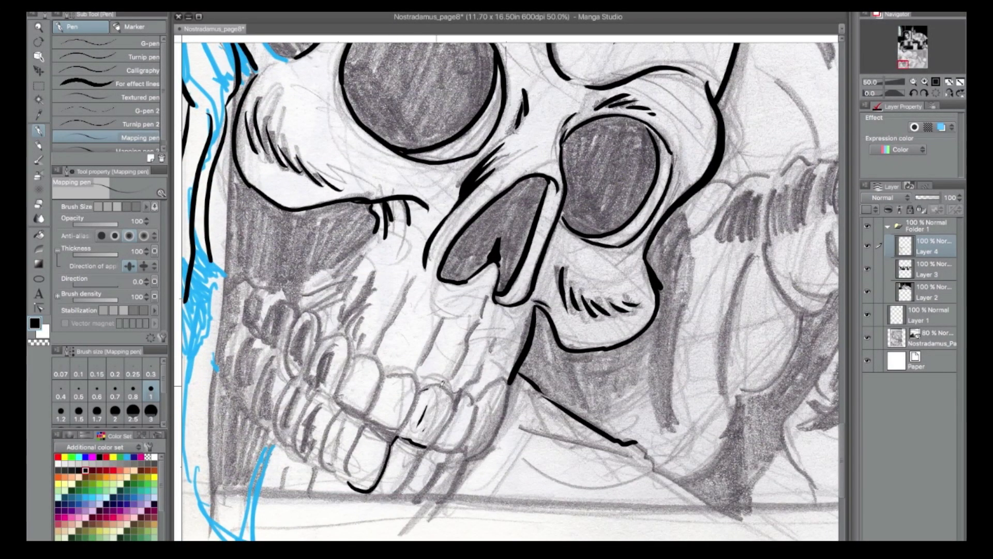
left_click_drag(473, 390, 476, 407)
mouse_move(460, 404)
left_mouse_down()
mouse_move(504, 398)
mouse_move(468, 459)
left_mouse_up()
mouse_move(464, 465)
left_mouse_down()
mouse_move(430, 509)
mouse_move(504, 351)
mouse_move(491, 389)
left_mouse_up()
Hide the scanned pencil layer to check the skull's inks alone, and show it again.
left_click(912, 82)
left_click(913, 82)
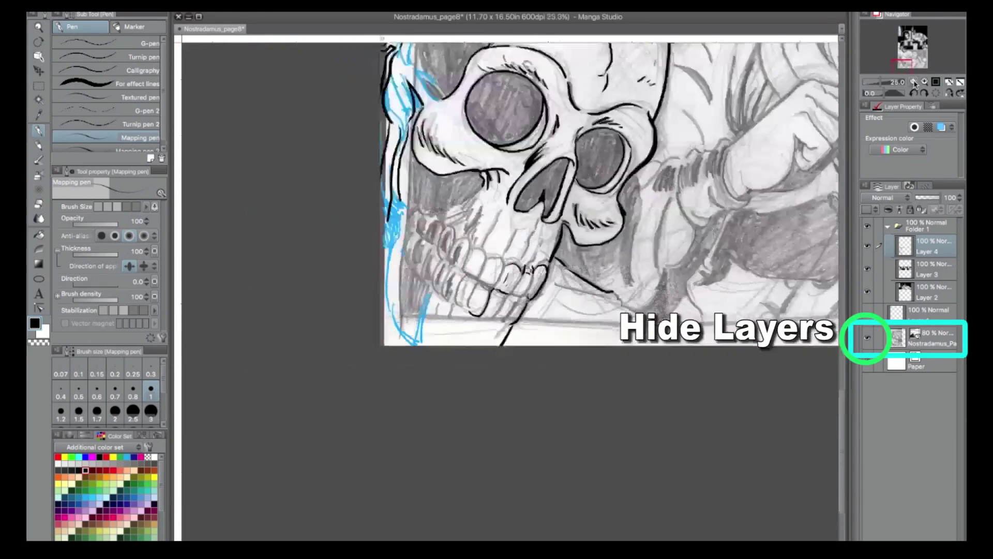
left_click(913, 81)
left_click(913, 82)
left_click(913, 81)
left_click(913, 82)
left_click(866, 340)
left_click(866, 340)
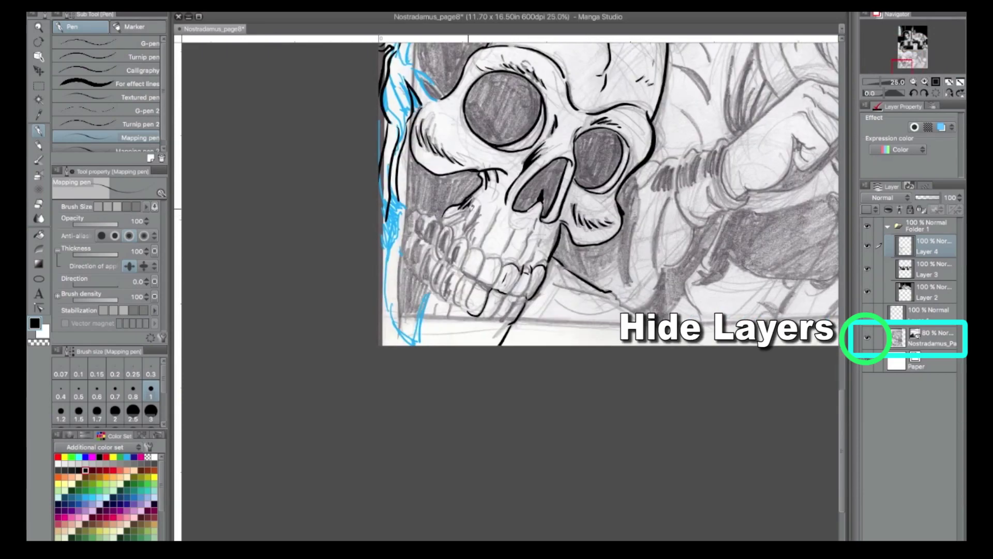
Fill the skull's eye sockets, nose cavity and temple hollow with solid black and save the page.
left_click_drag(901, 67, 901, 63)
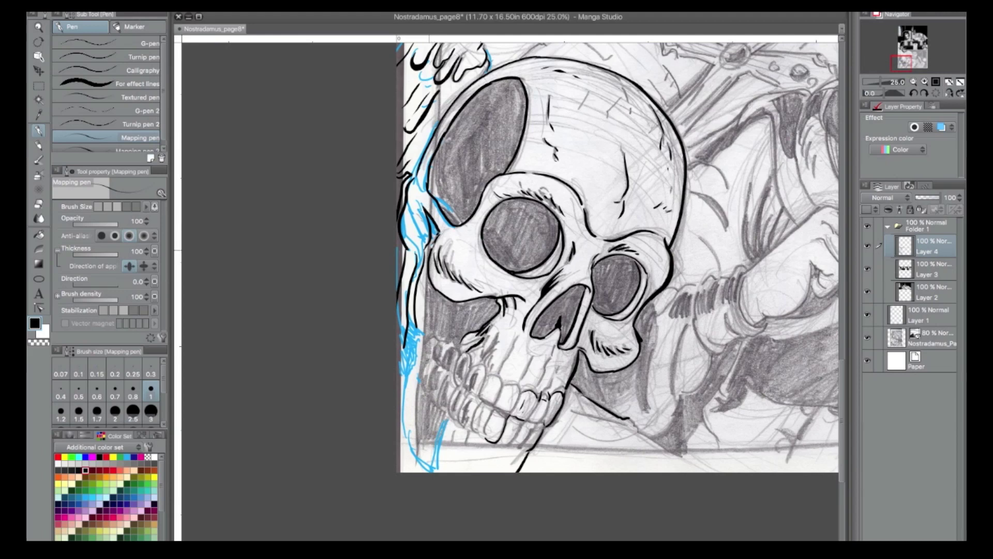
left_click(39, 234)
left_click(553, 316)
left_click(615, 284)
left_click(522, 236)
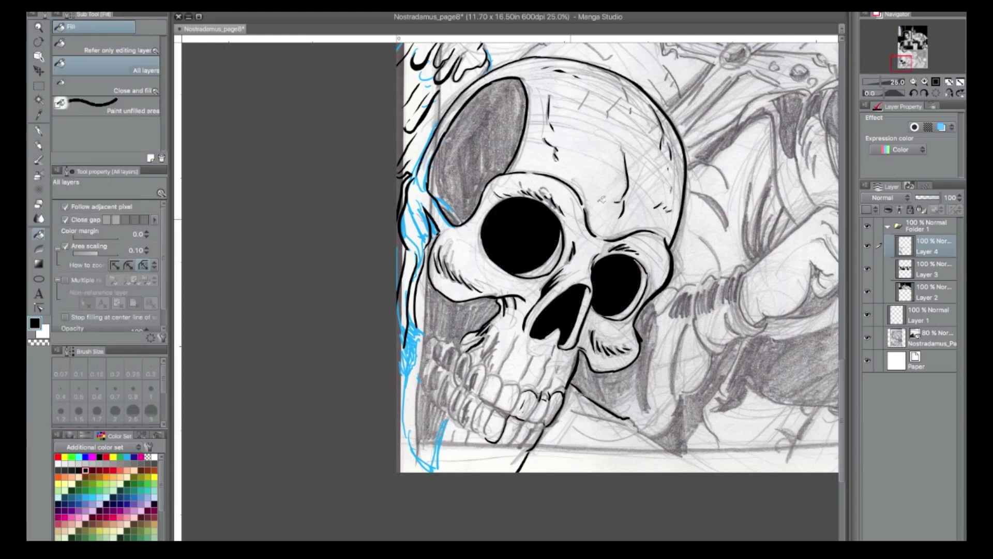
left_click(483, 158)
left_click(913, 82)
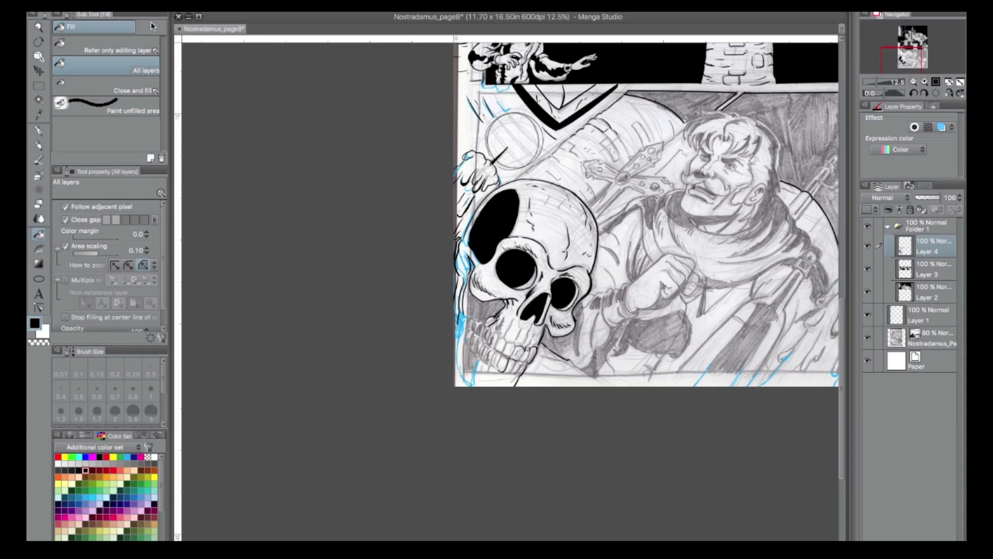
key("ctrl+s")
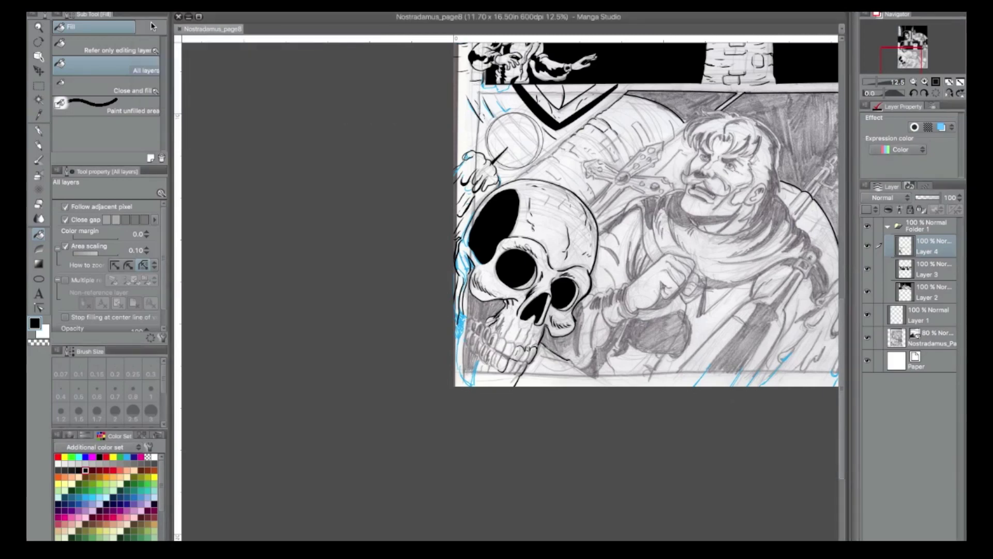
Outline the skull's upper teeth with the Mapping pen and ink the root lines and shadows above them.
left_click(925, 83)
left_click(39, 132)
mouse_move(438, 356)
left_mouse_down()
mouse_move(444, 371)
mouse_move(431, 393)
mouse_move(448, 415)
left_mouse_up()
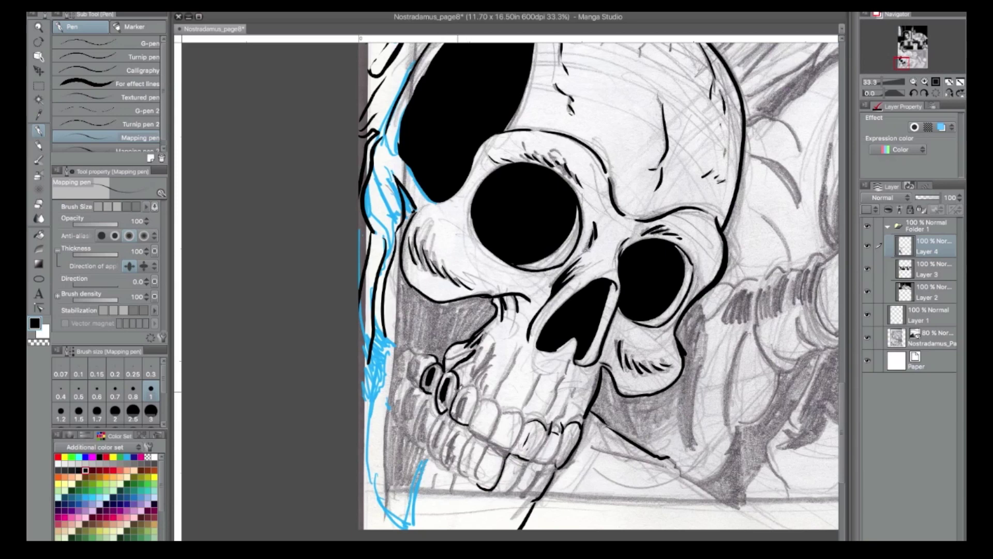
left_click_drag(496, 343, 474, 375)
mouse_move(490, 362)
left_mouse_down()
mouse_move(486, 379)
mouse_move(530, 405)
left_mouse_up()
mouse_move(532, 399)
left_mouse_down()
mouse_move(505, 411)
mouse_move(494, 463)
mouse_move(477, 475)
mouse_move(471, 437)
mouse_move(489, 442)
left_mouse_up()
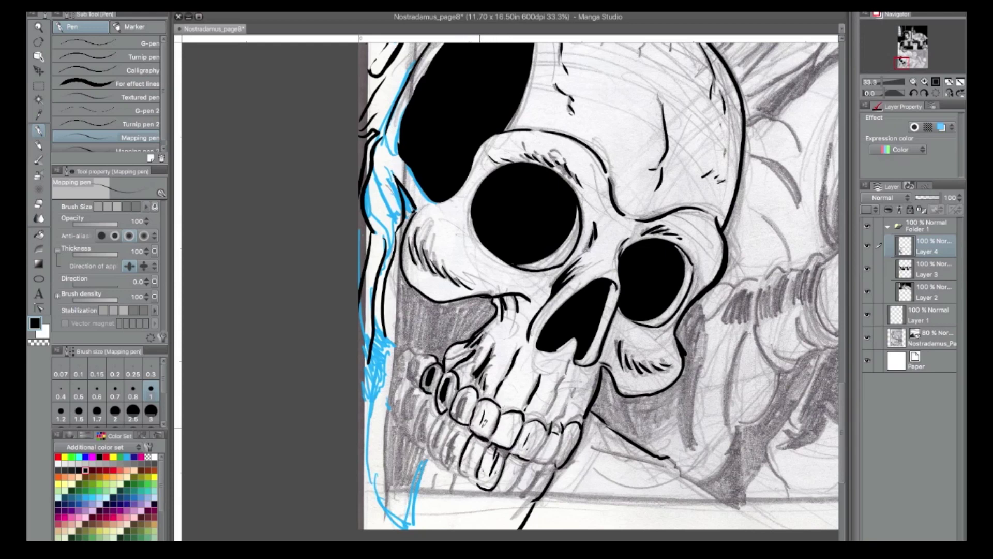
Ink the skull's rearmost upper and lower teeth and the back edge of its jaw.
left_click_drag(430, 413, 414, 523)
left_click_drag(408, 344, 394, 422)
mouse_move(410, 388)
left_mouse_down()
mouse_move(418, 420)
mouse_move(401, 413)
left_mouse_up()
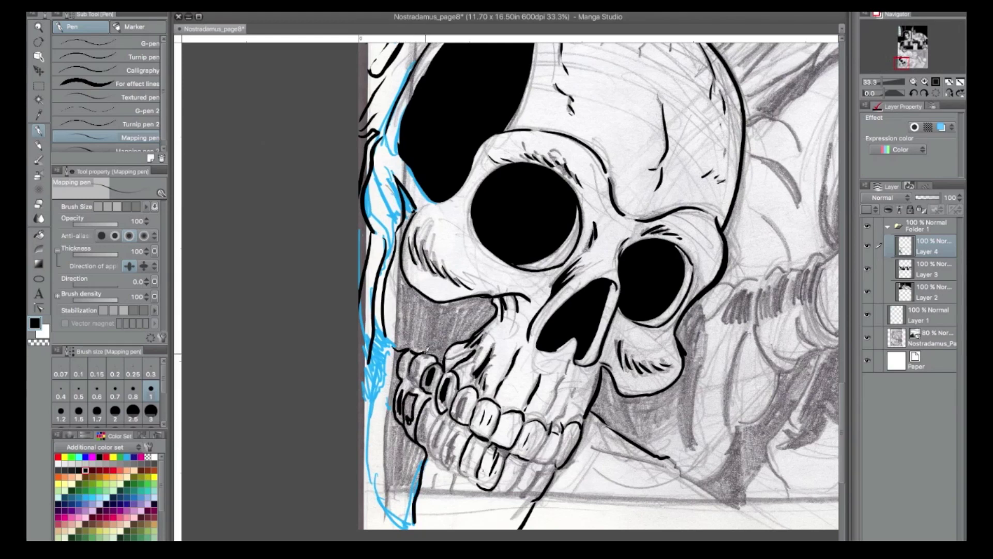
Ink the outer contour along the page edge and the double curve at the page's bottom corner.
left_click_drag(367, 382, 363, 412)
mouse_move(363, 484)
left_mouse_down()
mouse_move(392, 507)
mouse_move(421, 529)
left_mouse_up()
mouse_move(359, 493)
left_mouse_down()
mouse_move(409, 529)
mouse_move(393, 521)
left_mouse_up()
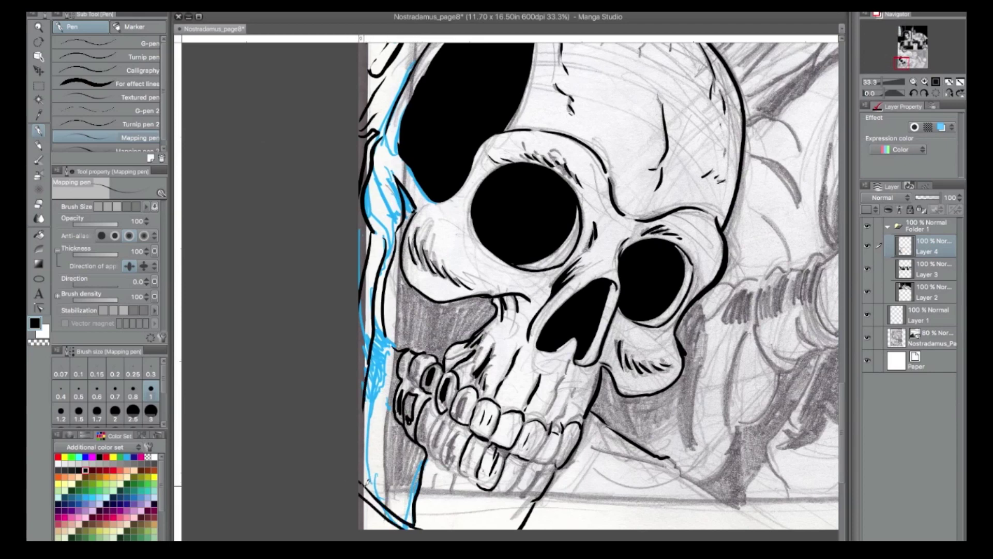
Try to fill the gap between the skull's cheek and the page-edge form with black.
left_click(39, 233)
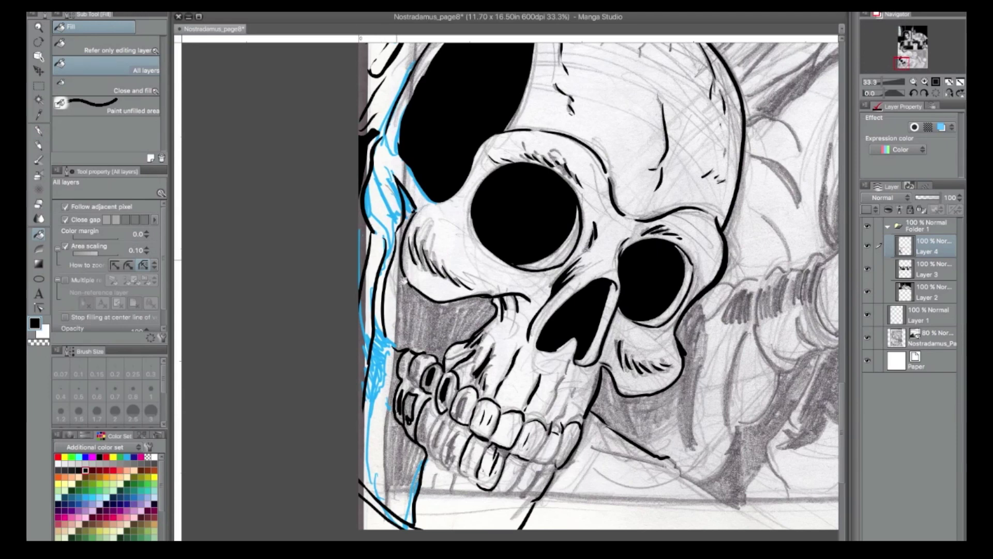
left_click(392, 249)
key("ctrl+z")
Ink the dark centres and joining strokes of the skull's rear upper teeth.
left_click(924, 82)
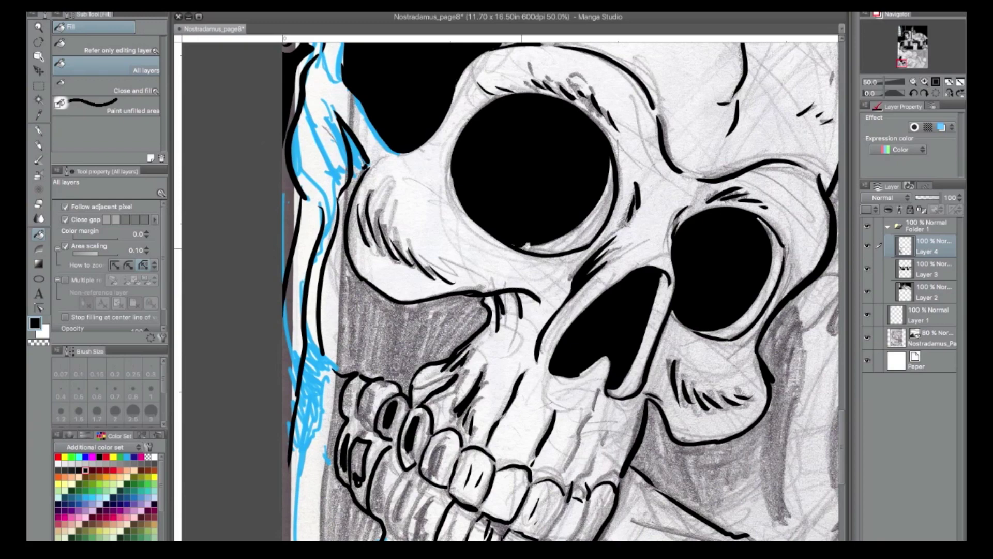
left_click(39, 131)
left_click_drag(367, 388, 366, 409)
left_click_drag(352, 383, 352, 406)
left_click_drag(385, 496, 379, 378)
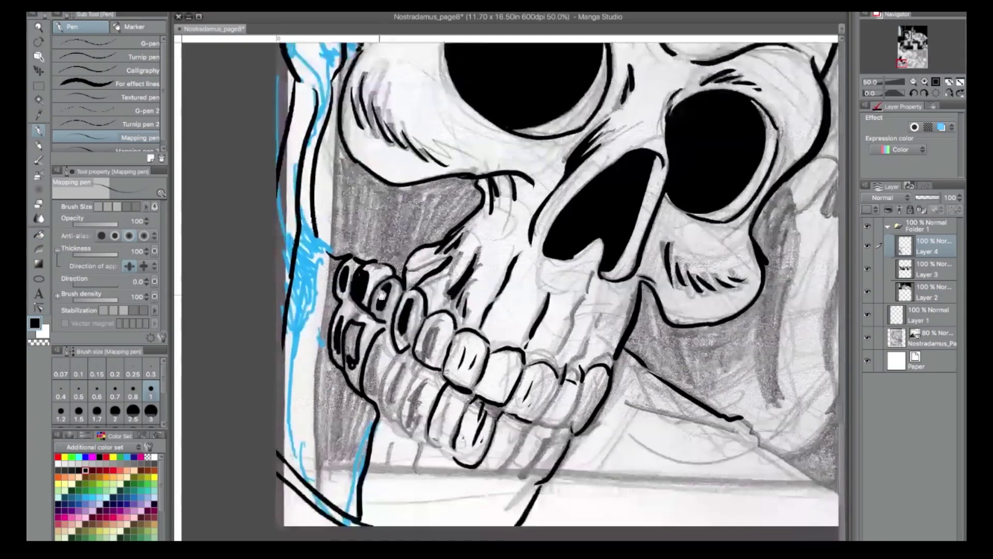
left_click_drag(382, 318, 387, 326)
Outline the skull's lower row of teeth, add root lines on the chin and touch up the rear upper teeth.
mouse_move(397, 351)
left_mouse_down()
mouse_move(385, 366)
mouse_move(399, 420)
left_mouse_up()
left_click_drag(418, 374, 418, 438)
left_click_drag(395, 442, 387, 481)
left_click_drag(416, 436, 460, 503)
left_click_drag(488, 472, 534, 420)
left_click_drag(339, 287, 343, 313)
left_click_drag(376, 258, 393, 258)
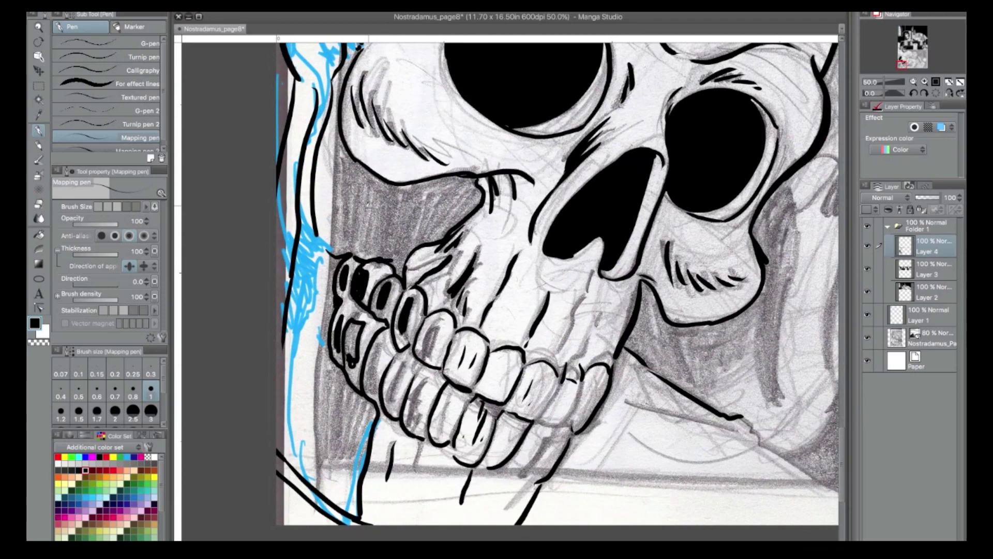
Close the gap in the inner contour of the page-edge form and try a black fill beside it.
scroll(352, 341, "up", 3)
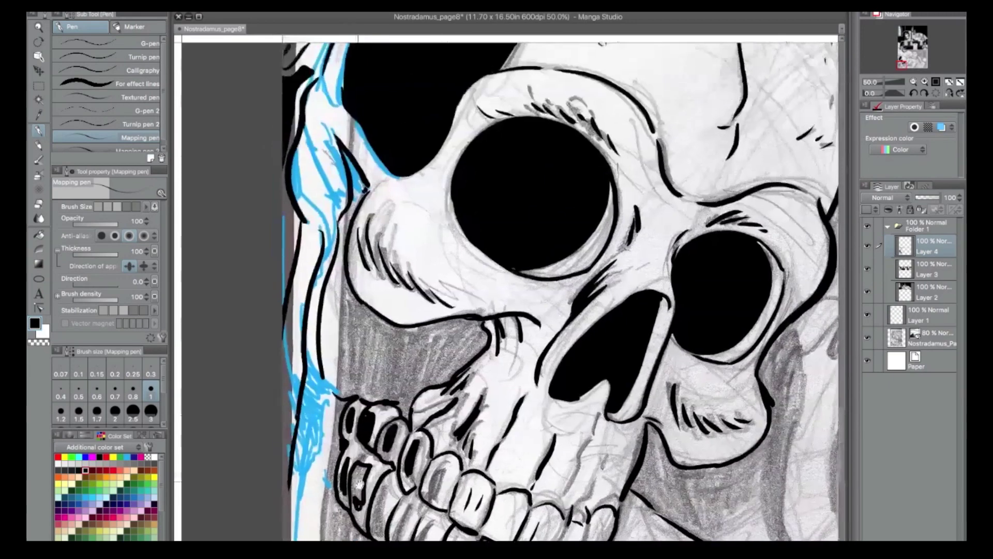
left_click_drag(326, 242, 330, 282)
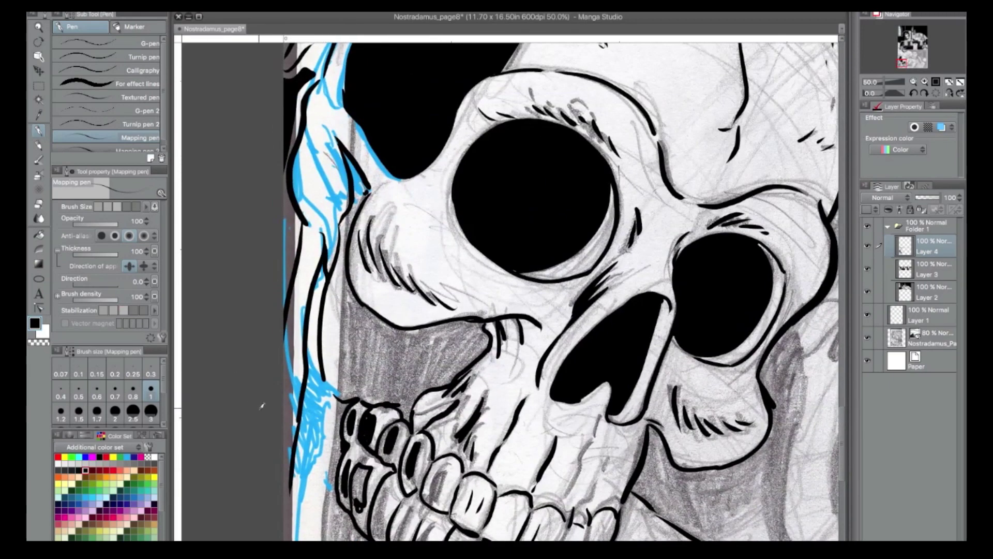
left_click(39, 234)
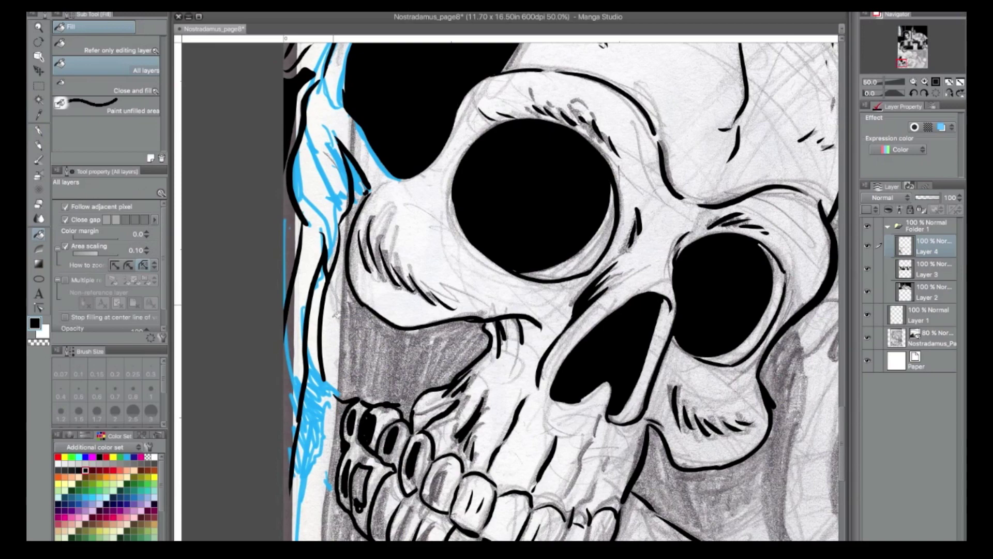
left_click(304, 272)
key("ctrl+z")
Ink the black centres and shadow strokes inside the skull's rear and middle teeth in both rows.
key("p")
scroll(398, 259, "down", 3)
mouse_move(340, 349)
left_mouse_down()
mouse_move(339, 399)
mouse_move(360, 409)
left_mouse_up()
left_click_drag(372, 370, 358, 411)
mouse_move(356, 355)
left_mouse_down()
mouse_move(345, 387)
mouse_move(353, 365)
left_mouse_up()
left_click_drag(408, 330, 394, 365)
left_click_drag(396, 360, 407, 329)
mouse_move(380, 342)
left_mouse_down()
mouse_move(388, 322)
mouse_move(354, 326)
mouse_move(365, 364)
left_mouse_up()
left_click_drag(385, 359, 389, 432)
mouse_move(406, 388)
left_mouse_down()
mouse_move(395, 406)
mouse_move(372, 395)
left_mouse_up()
mouse_move(417, 420)
left_mouse_down()
mouse_move(412, 436)
mouse_move(419, 420)
left_mouse_up()
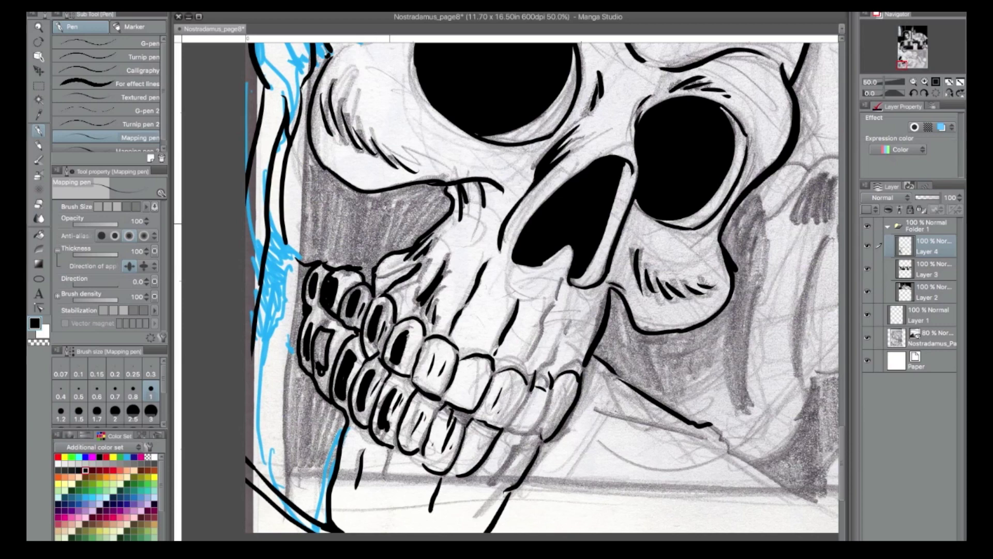
Try to fill the shadow area behind the skull's teeth with black.
left_click_drag(447, 186, 438, 309)
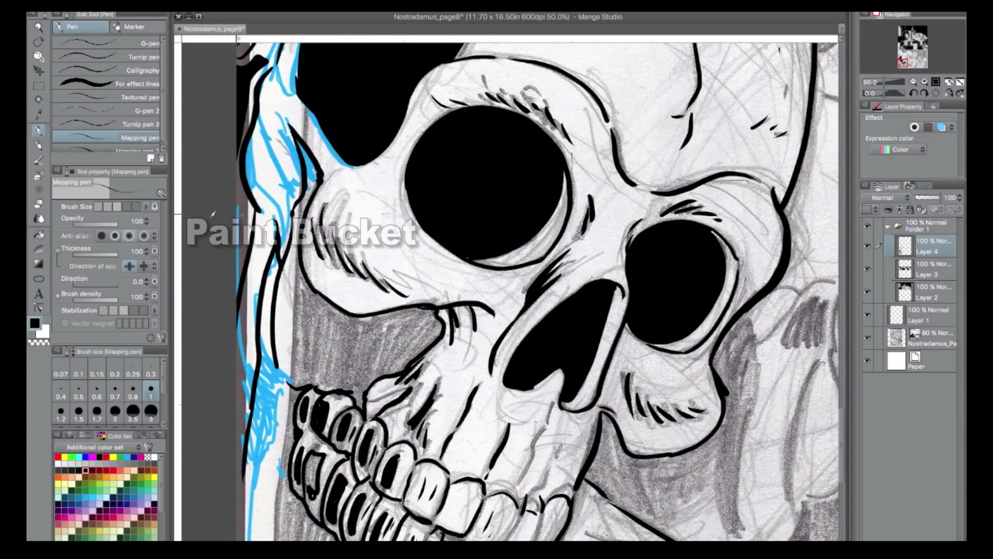
key("g")
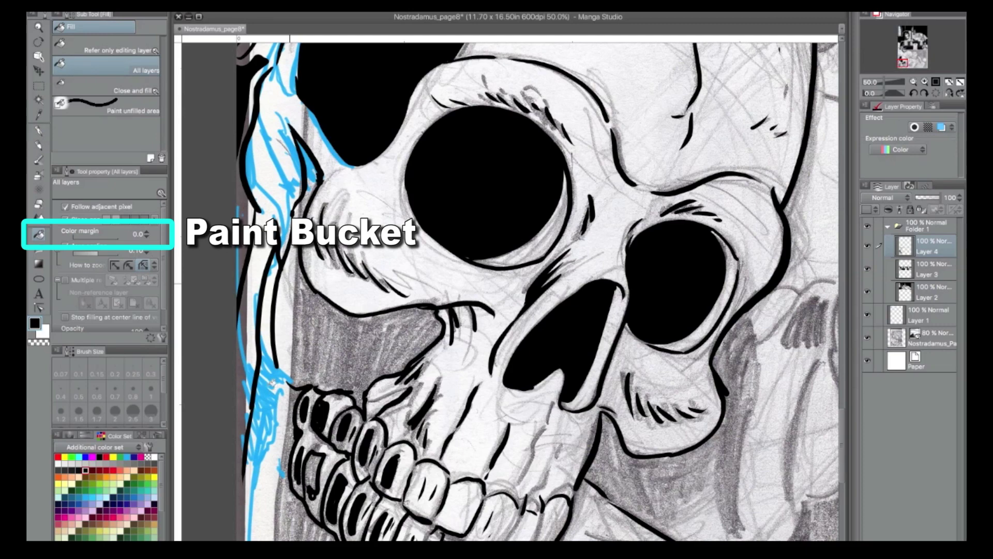
left_click(271, 382)
key("super+z")
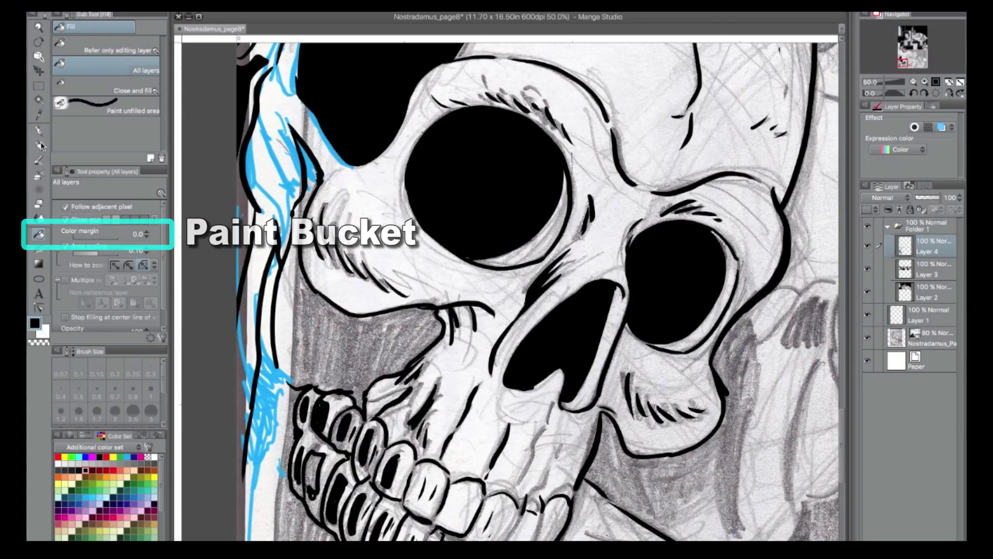
Close the outline at the page edge and fill the whole shadow behind the skull's cheek and jaw with black.
key("p")
left_click_drag(272, 387, 297, 238)
left_click_drag(272, 274, 263, 433)
key("g")
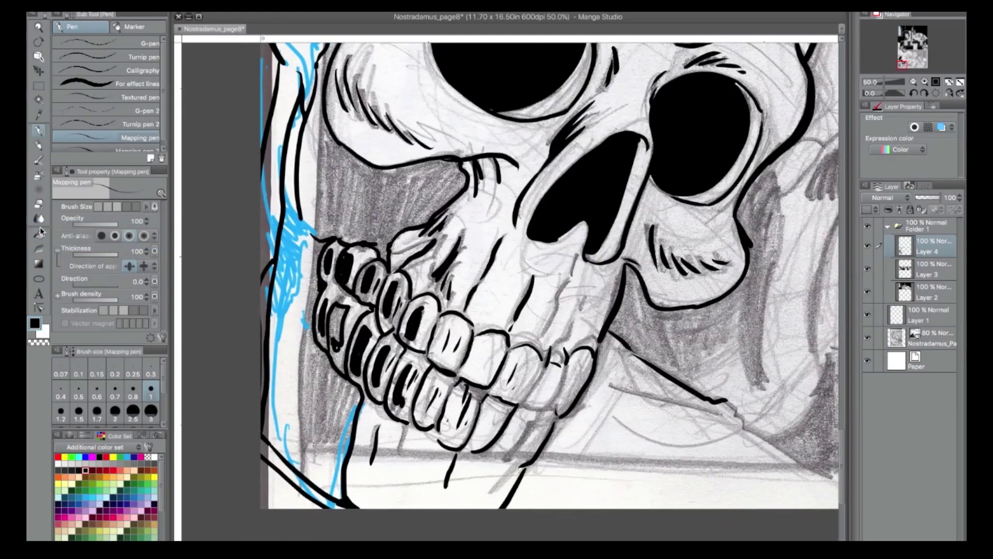
left_click(271, 264)
Darken the rear teeth and add short shading strokes to the skull's front upper teeth.
left_click(39, 131)
mouse_move(343, 283)
left_mouse_down()
mouse_move(335, 302)
mouse_move(344, 275)
mouse_move(384, 257)
left_mouse_up()
mouse_move(451, 349)
left_mouse_down()
mouse_move(449, 357)
mouse_move(485, 372)
left_mouse_up()
left_click_drag(479, 352, 459, 380)
left_click_drag(462, 380, 487, 392)
left_click_drag(516, 377, 510, 391)
left_click_drag(524, 369, 515, 384)
Ink the far lower teeth and the jaw edge, adding small marks on the front teeth.
left_click_drag(542, 358, 520, 405)
mouse_move(562, 376)
left_mouse_down()
mouse_move(497, 459)
mouse_move(487, 495)
mouse_move(501, 491)
left_mouse_up()
left_click_drag(498, 408, 489, 420)
left_click_drag(518, 390, 512, 400)
left_click_drag(544, 387, 539, 397)
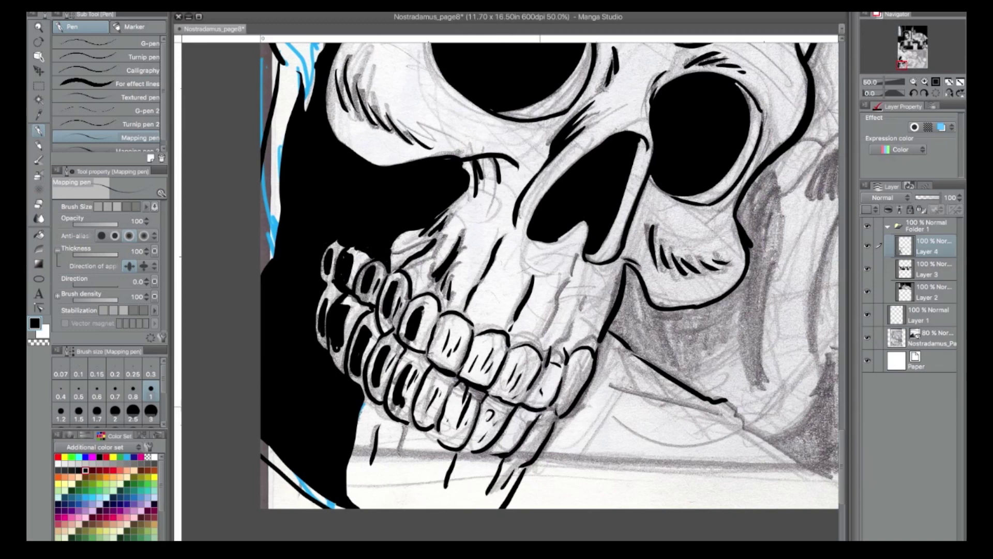
Ink the diagonal edges, the pointed fold and the curved fold of the clothing beside the skull's jaw.
mouse_move(611, 385)
left_mouse_down()
mouse_move(732, 416)
mouse_move(747, 430)
left_mouse_up()
mouse_move(509, 350)
left_mouse_down()
mouse_move(342, 294)
mouse_move(256, 315)
left_mouse_up()
left_click_drag(495, 396, 624, 474)
mouse_move(577, 313)
left_mouse_down()
mouse_move(603, 309)
mouse_move(637, 248)
left_mouse_up()
mouse_move(519, 133)
left_mouse_down()
mouse_move(528, 214)
mouse_move(518, 353)
left_mouse_up()
left_click_drag(485, 280, 518, 356)
left_click_drag(484, 313, 432, 349)
Ink the remaining root lines between the skull's nose and its upper teeth.
left_click_drag(388, 308, 383, 322)
mouse_move(326, 276)
left_mouse_down()
mouse_move(310, 305)
mouse_move(318, 291)
left_mouse_up()
left_click_drag(307, 259, 293, 301)
left_click_drag(314, 239, 307, 258)
left_click_drag(242, 259, 227, 286)
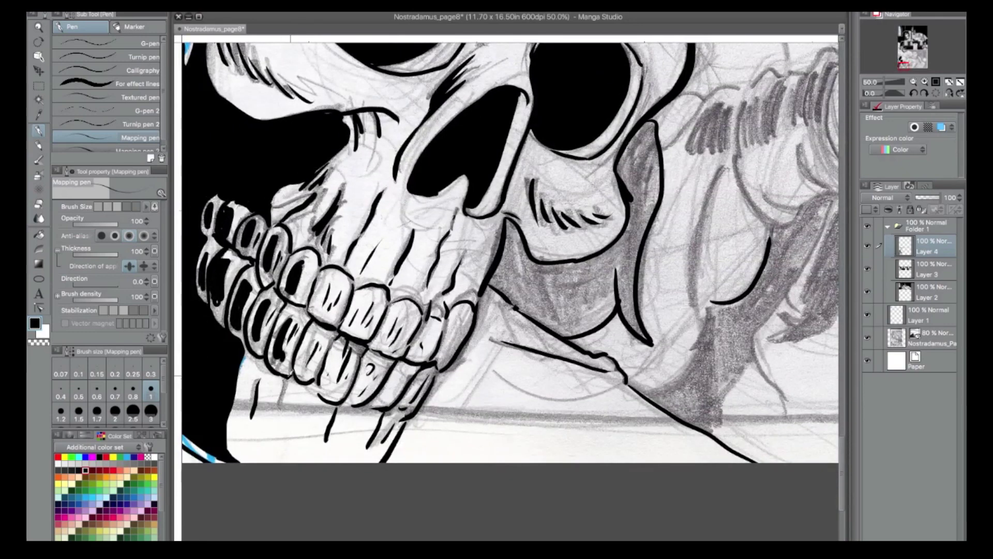
Add vertical root lines on the jaw beneath the skull's lower teeth.
left_click_drag(290, 376, 277, 423)
left_click_drag(249, 354, 239, 374)
mouse_move(261, 370)
left_mouse_down()
mouse_move(256, 385)
mouse_move(293, 435)
left_mouse_up()
left_click_drag(391, 411, 400, 420)
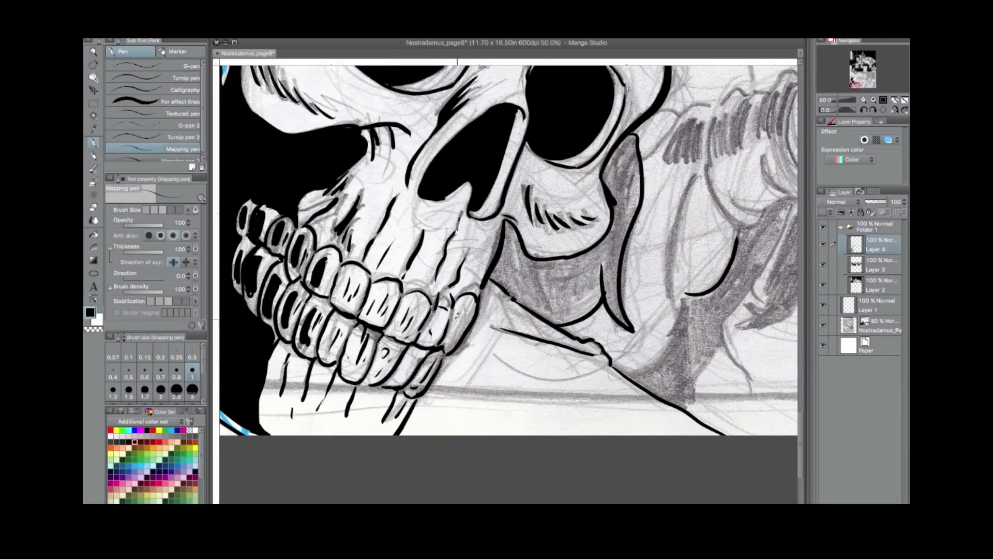